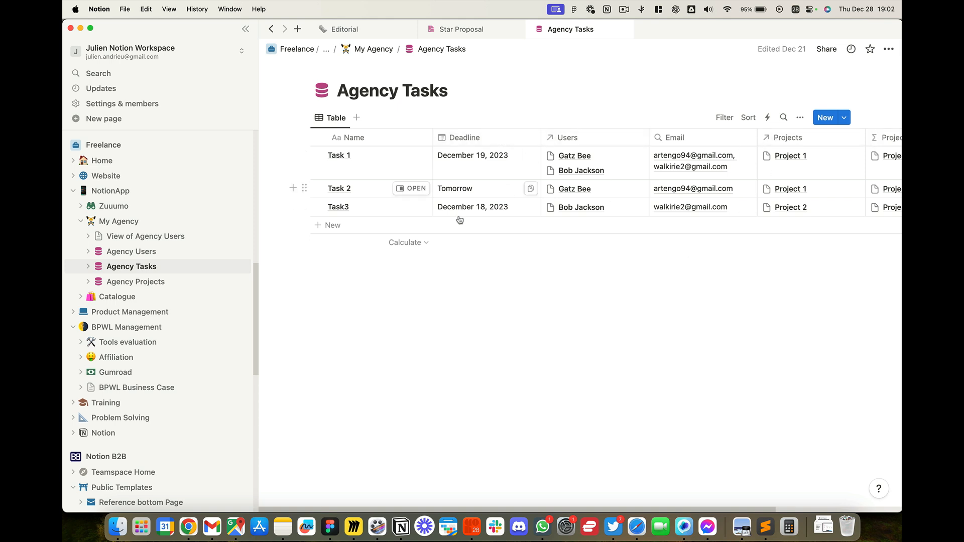
Step: Examine the relation settings of the Users and Projects properties in the Agency Tasks database
left_click(592, 137)
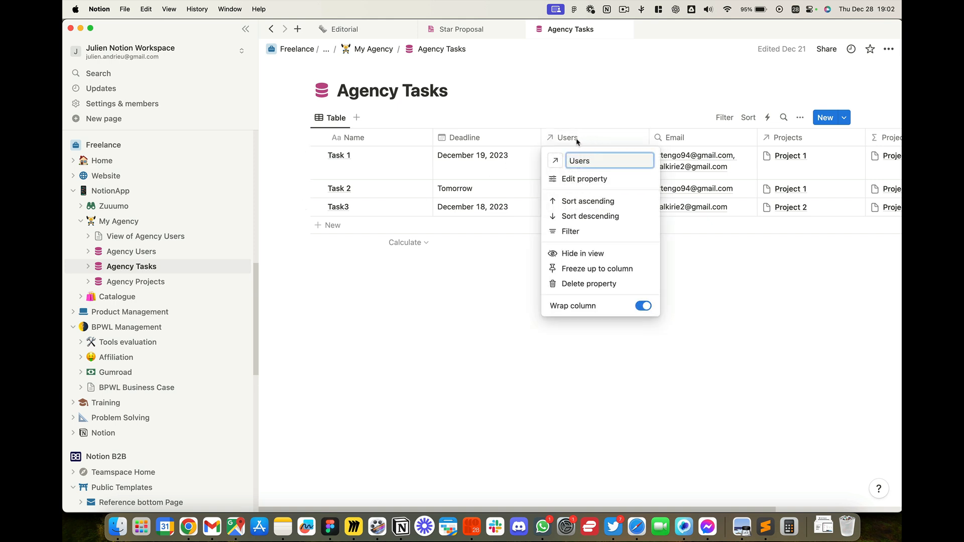
left_click(583, 179)
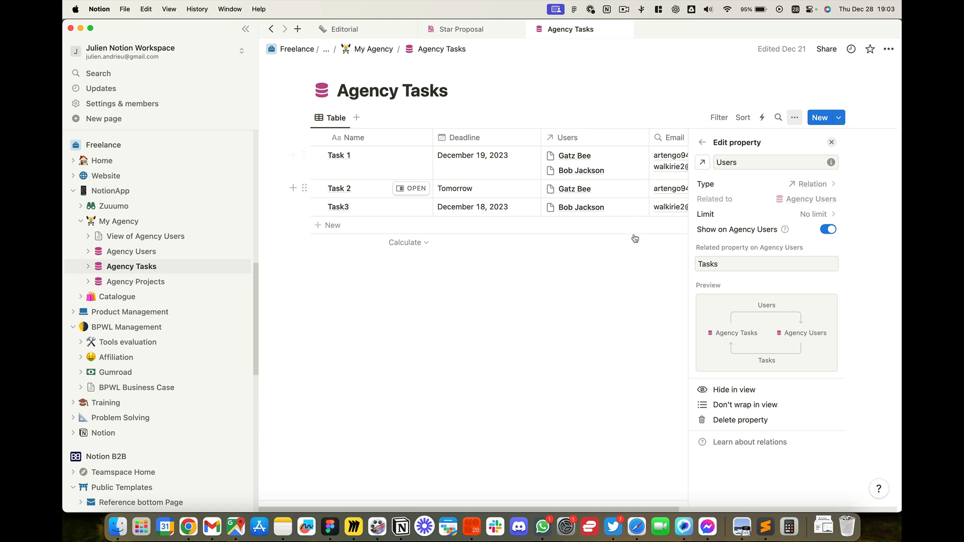
left_click(647, 266)
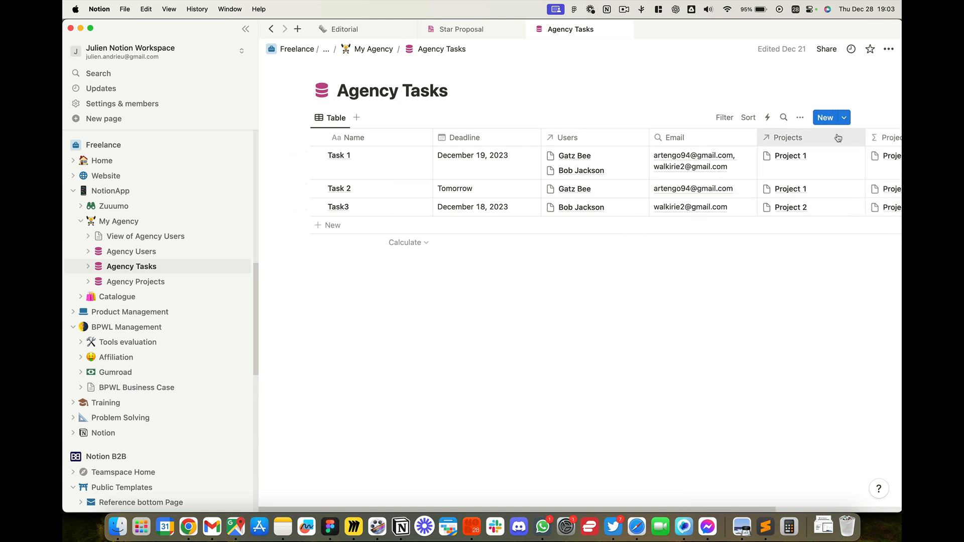
left_click(818, 140)
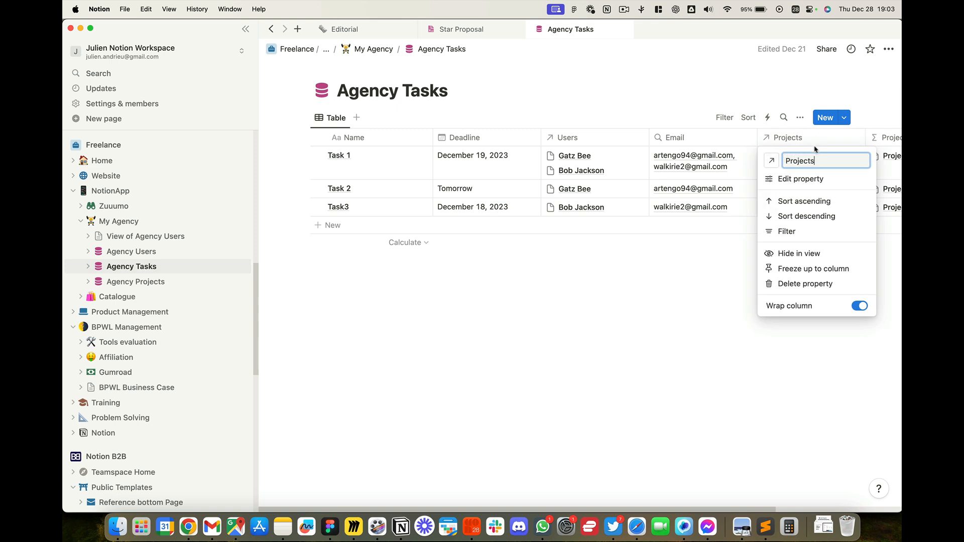
left_click(808, 179)
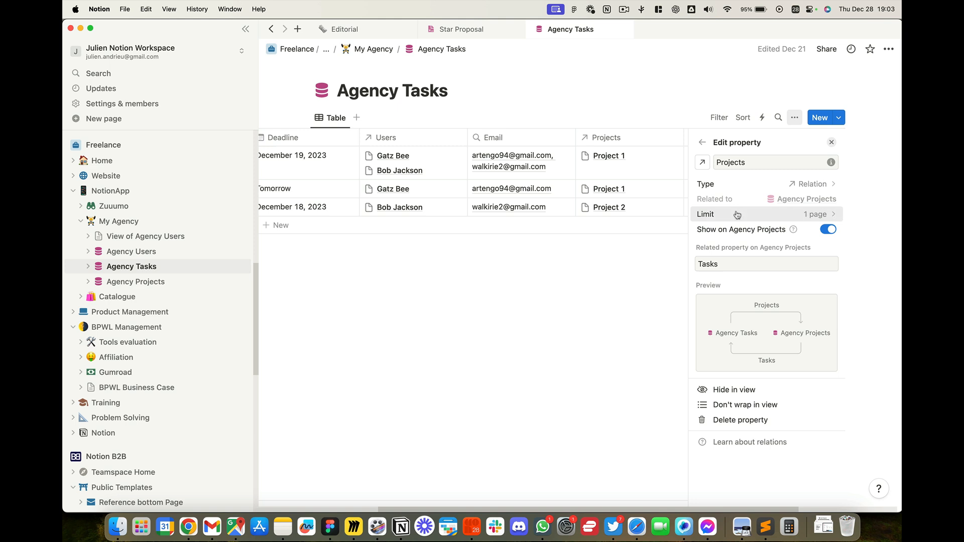
left_click(676, 263)
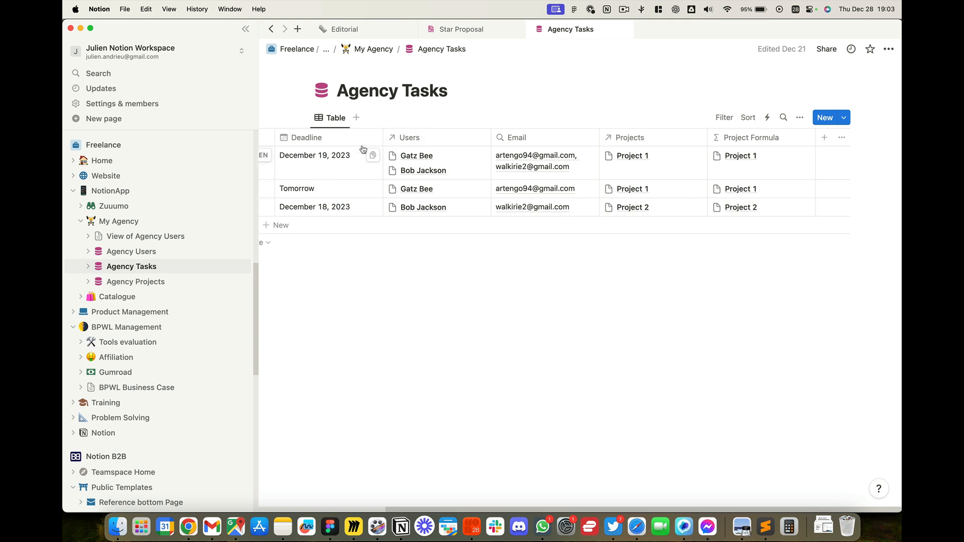
Step: Open the Agency Projects database and compare it with the User, Project and Task relationship diagram in Miro, returning to Notion
left_click(135, 281)
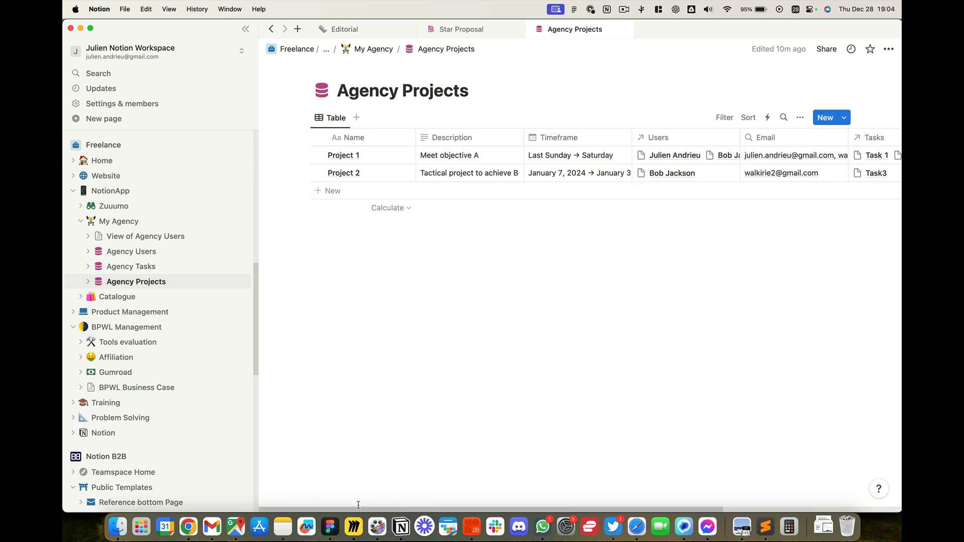
left_click(353, 526)
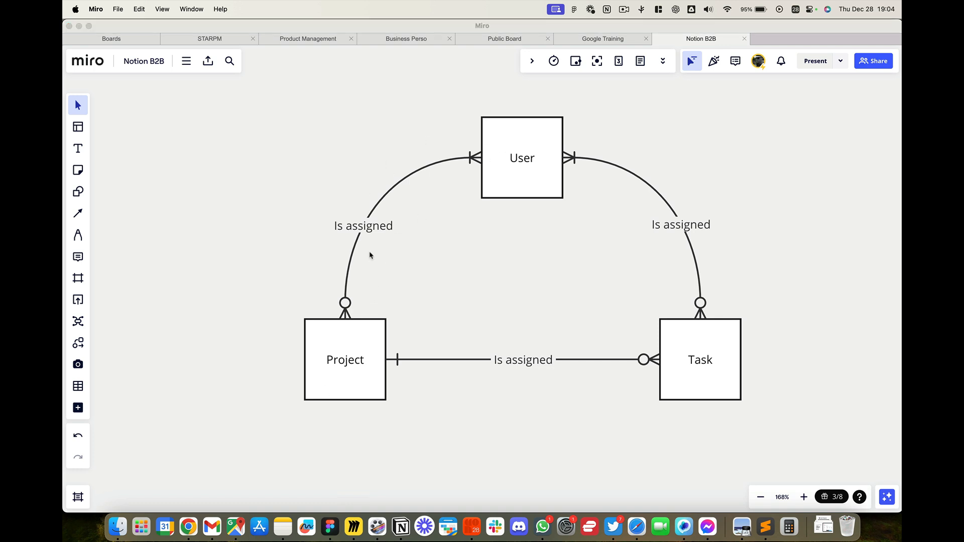
key("super+Tab")
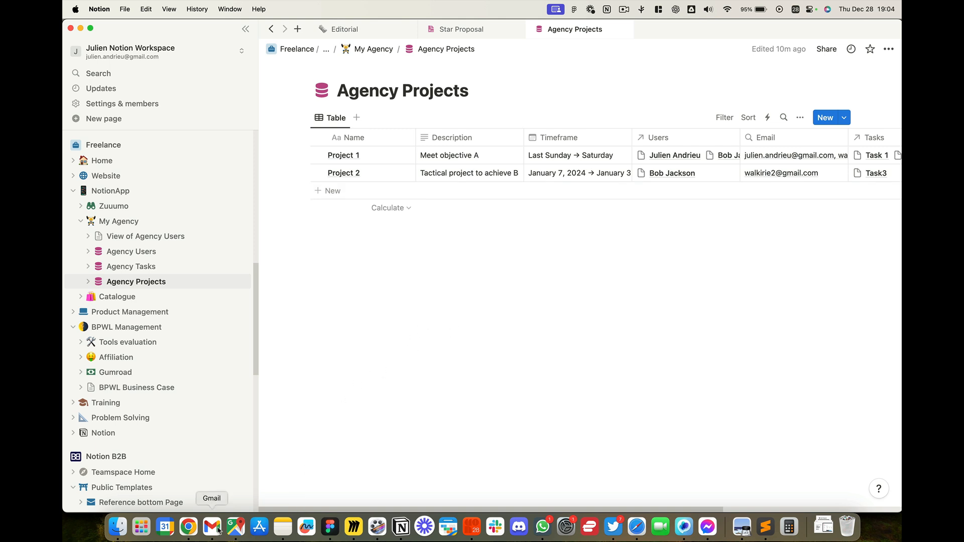
Step: Switch to the app builder in Chrome, review which Notion databases are selected for the app, and return to its screens
left_click(190, 528)
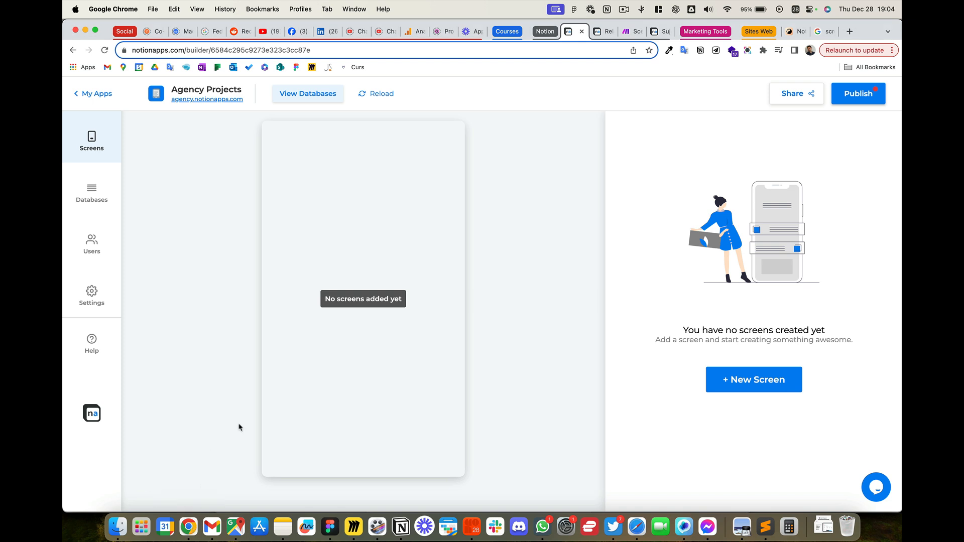
left_click(97, 201)
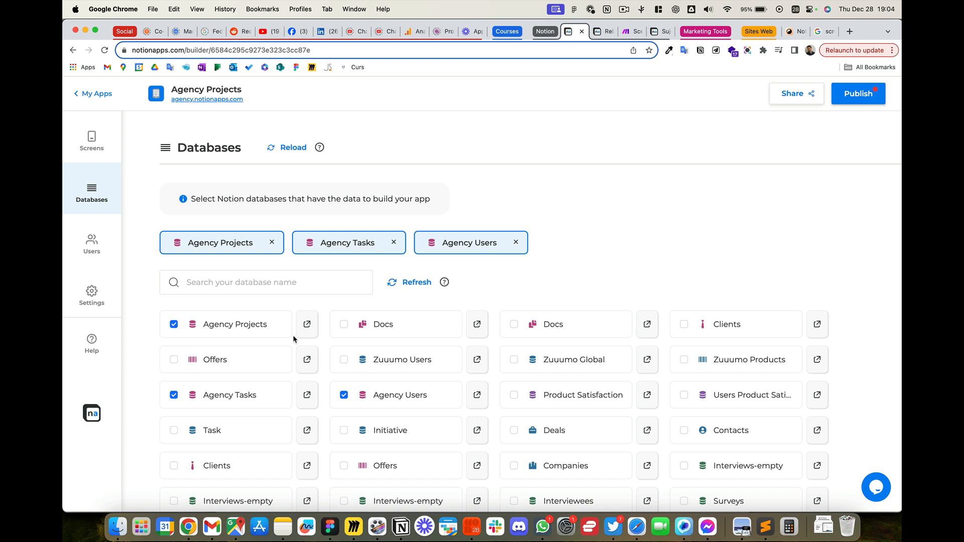
left_click(84, 123)
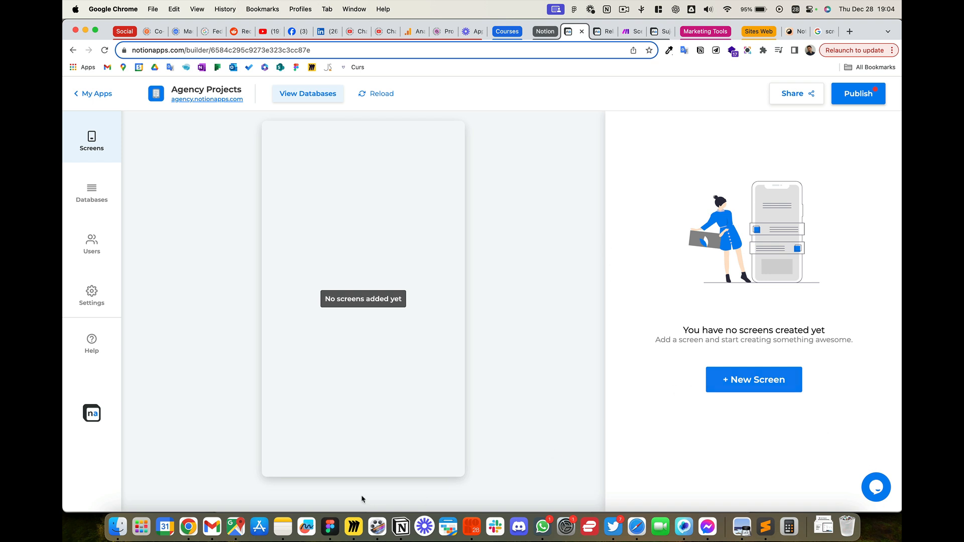
Step: Create a new View Items screen based on the Agency Projects database
left_click(750, 385)
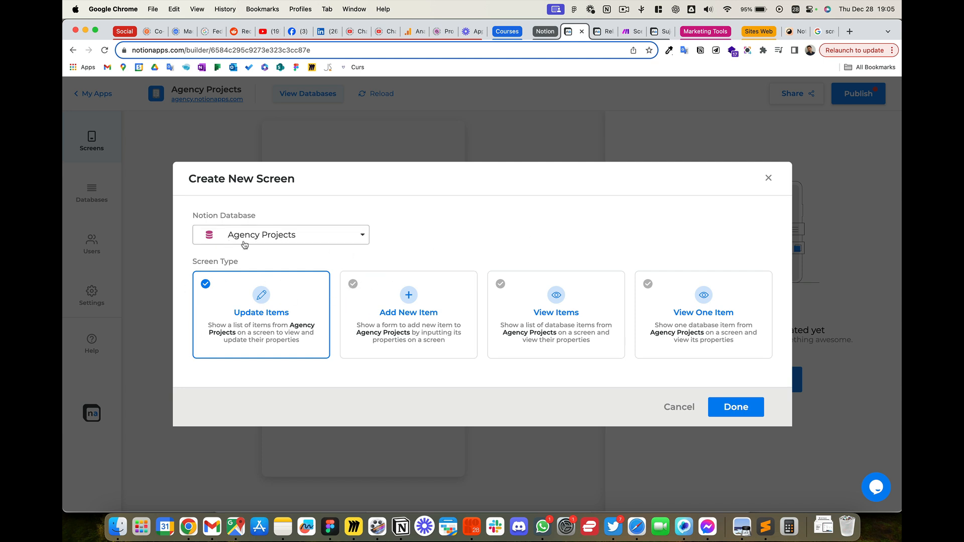
left_click(579, 305)
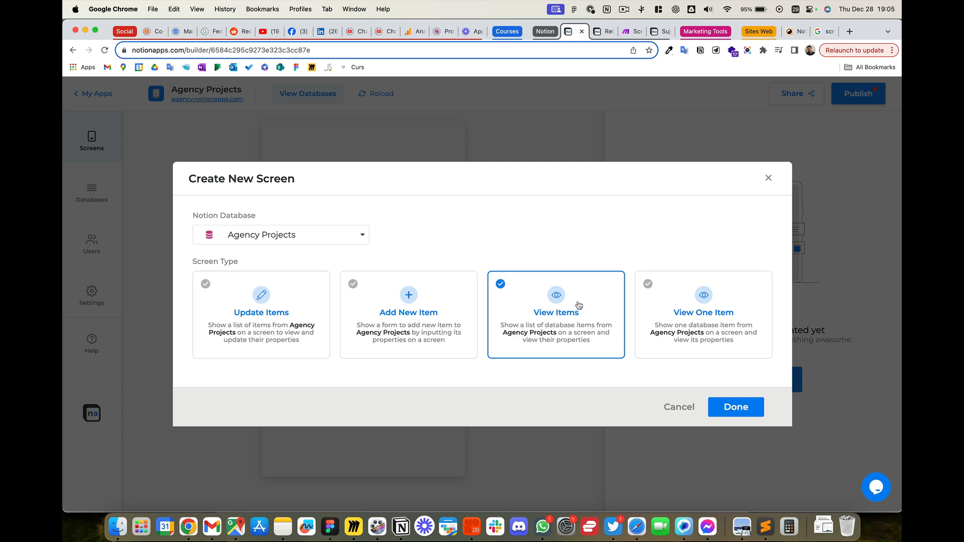
left_click(751, 410)
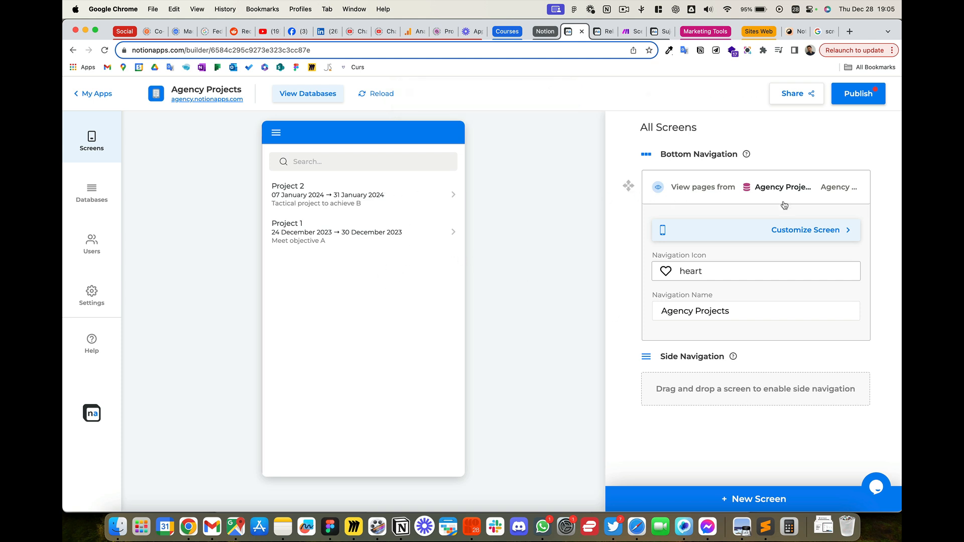
Step: Set the new screen's navigation icon to home and shorten its navigation name to Projects
left_click(719, 274)
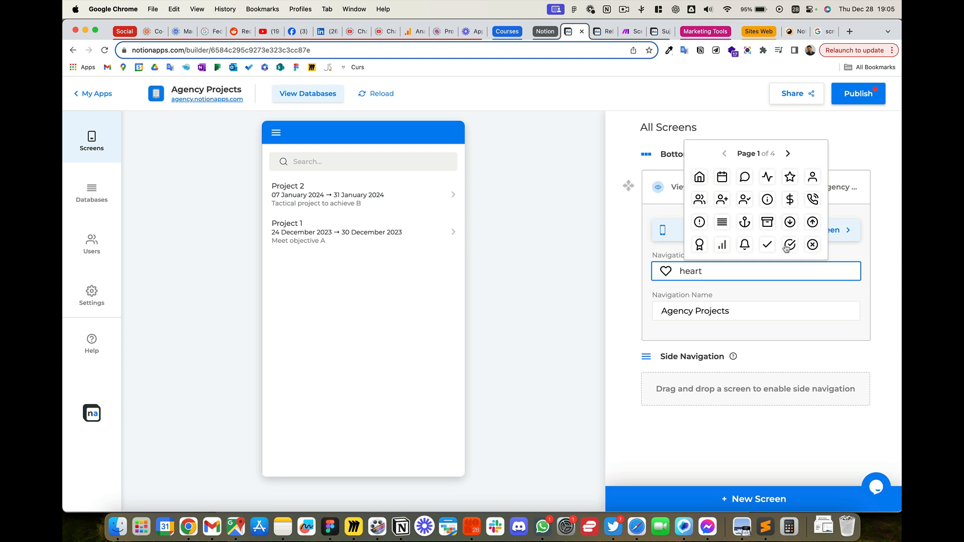
left_click(695, 217)
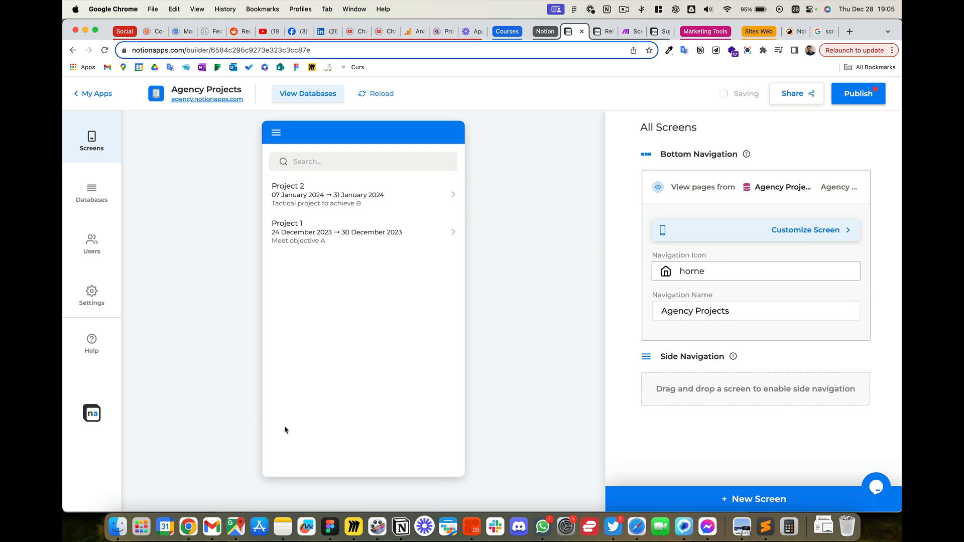
double_click(695, 310)
key("BackSpace")
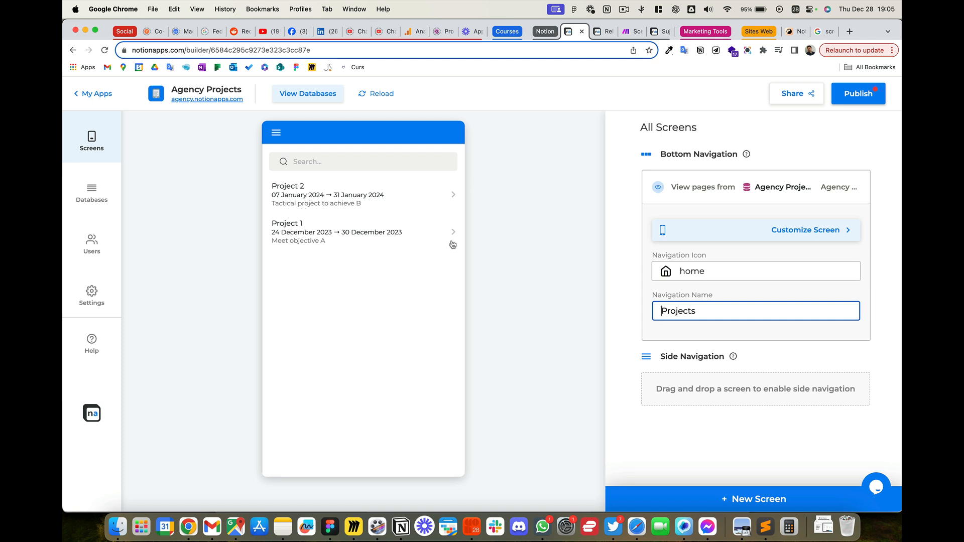
Step: Customize the projects list screen by clearing its Caption and Description data fields, leaving only the Name title
left_click(790, 229)
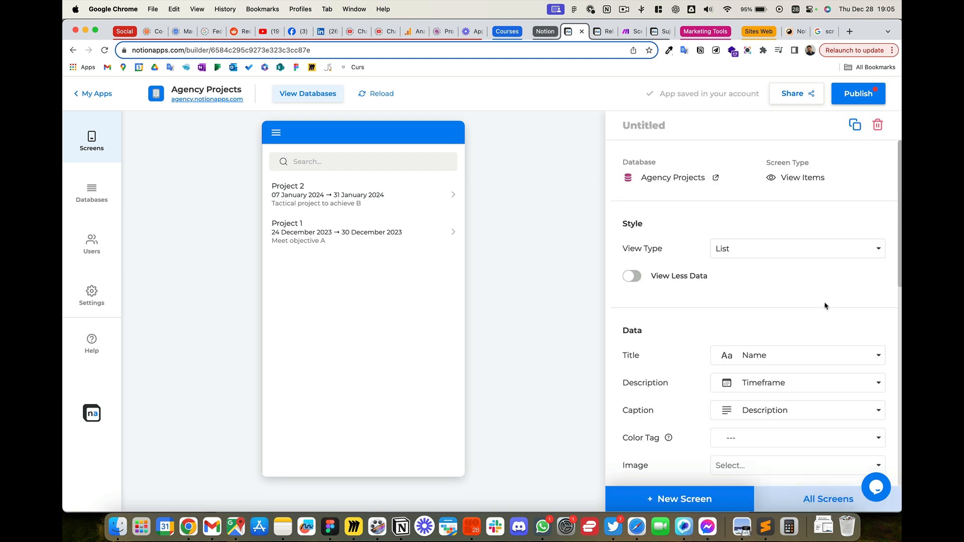
scroll(823, 304, "down", 1)
scroll(823, 304, "down", 1)
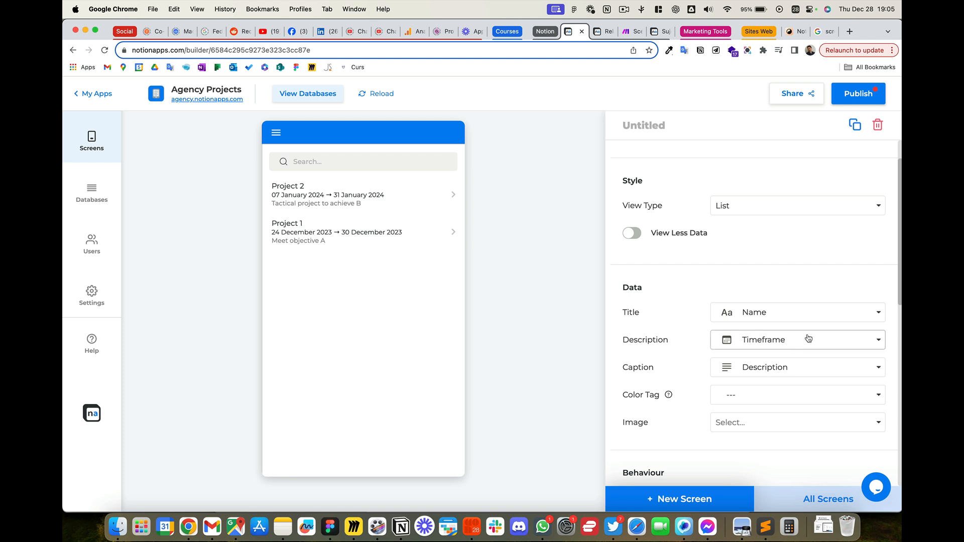
left_click(817, 363)
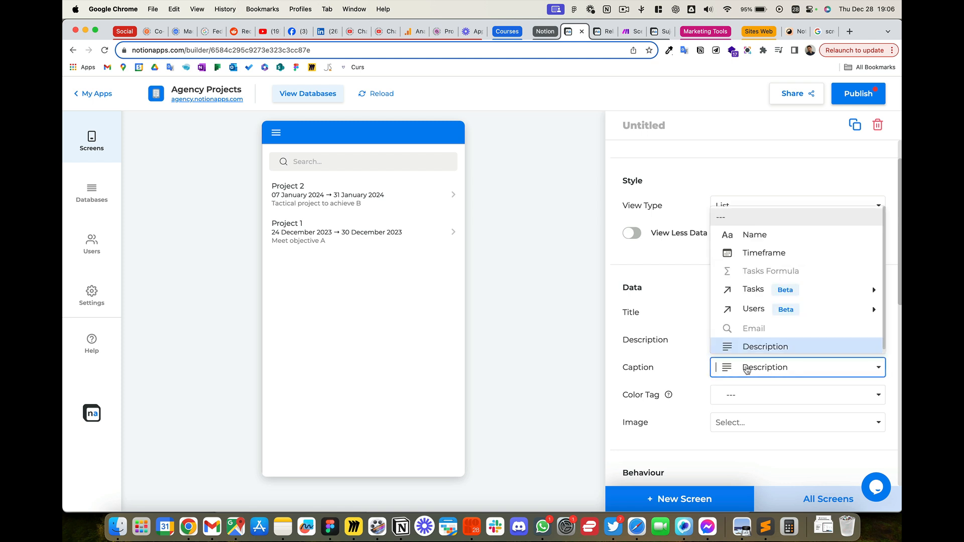
left_click(772, 226)
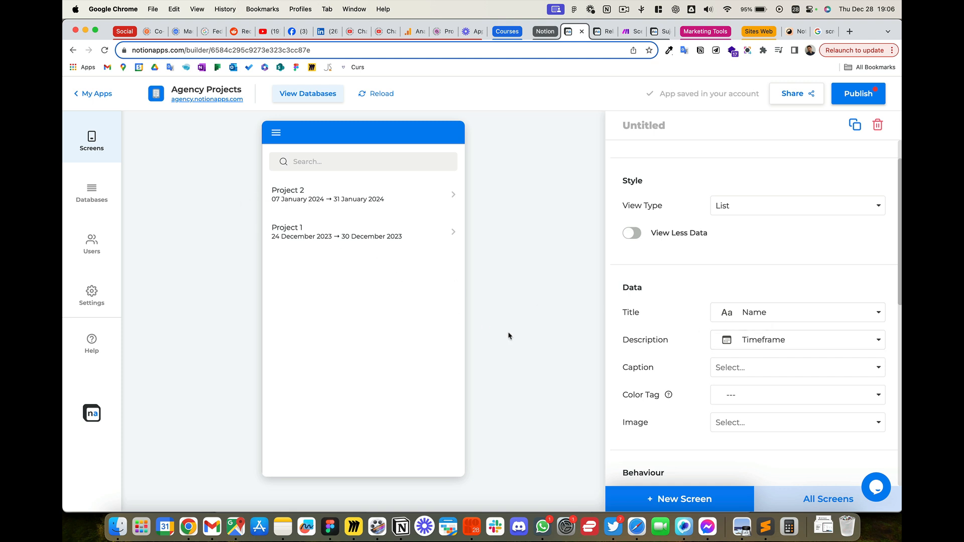
left_click(759, 334)
left_click(758, 365)
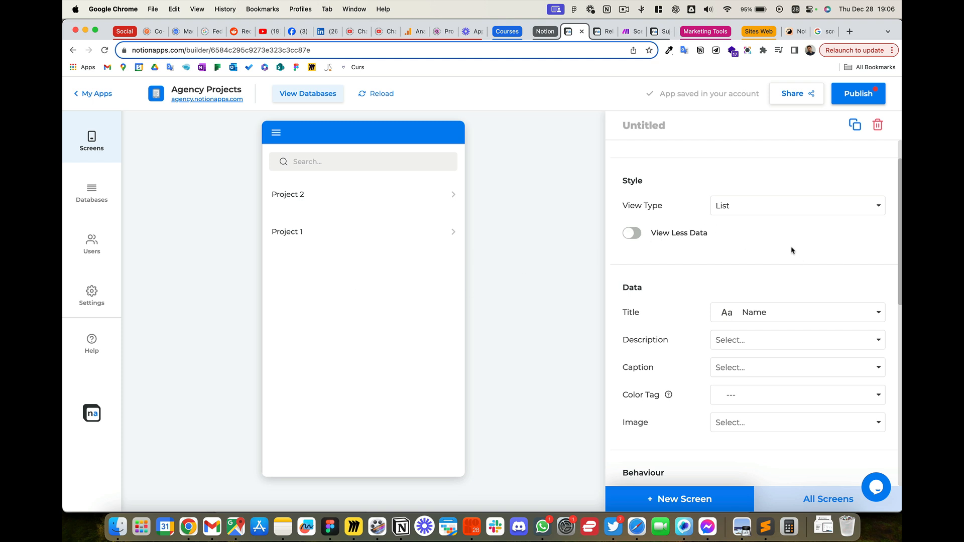
Step: Add a sorting rule to the projects list by Name in A → Z order
scroll(788, 258, "down", 5)
scroll(788, 260, "down", 3)
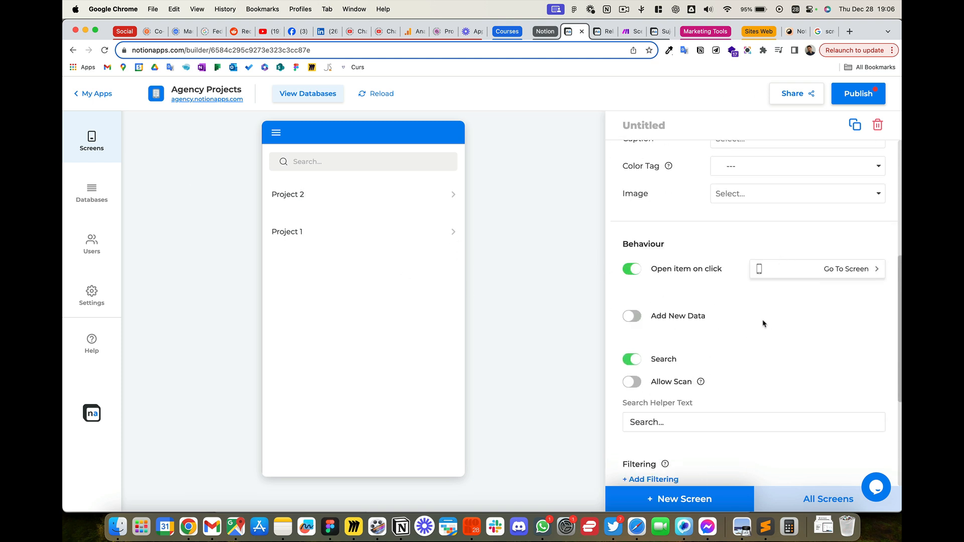
scroll(761, 326, "down", 5)
left_click(669, 375)
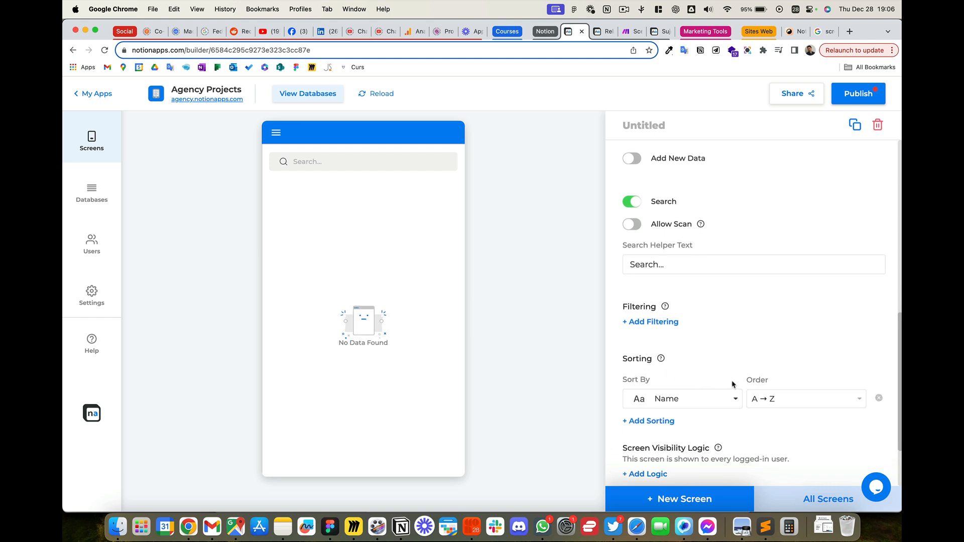
left_click(778, 399)
left_click(788, 359)
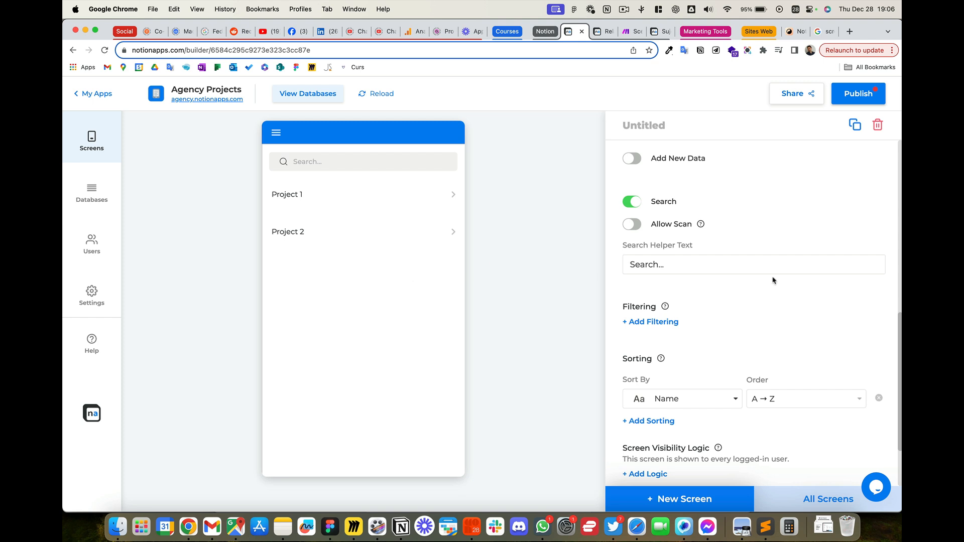
Step: Publish the app with the configured projects list screen
scroll(772, 277, "up", 10)
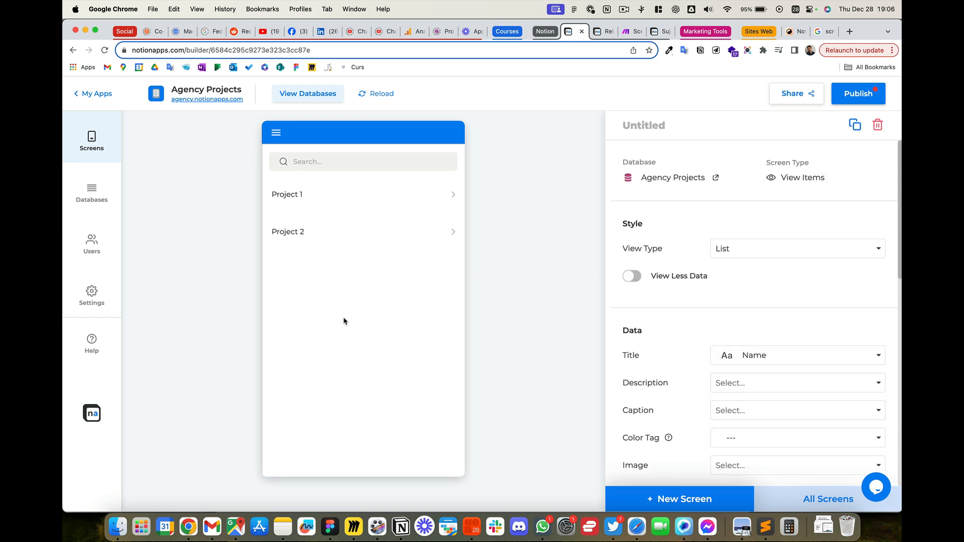
left_click(862, 95)
left_click(515, 325)
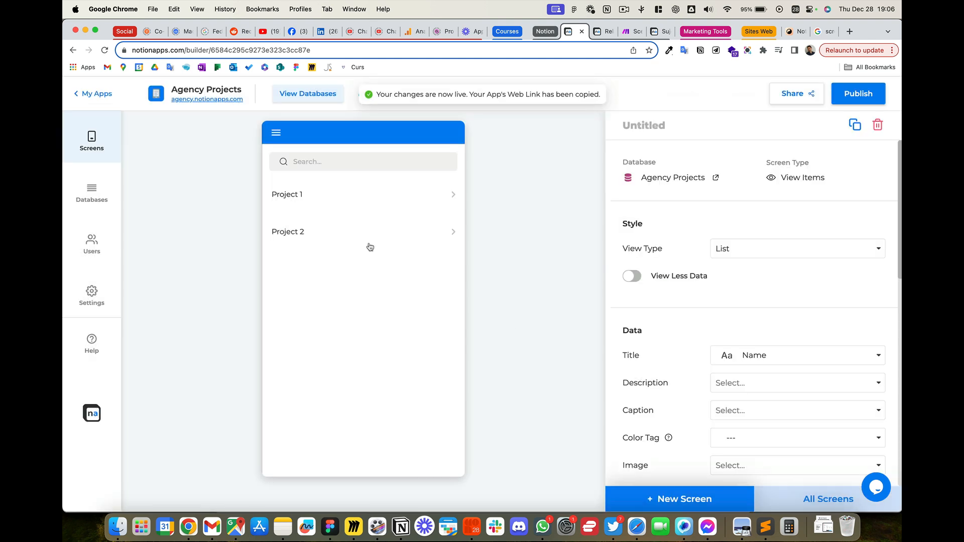
Step: Open the detail screen of Project 1 from the preview and title it "Project Details"
left_click(343, 196)
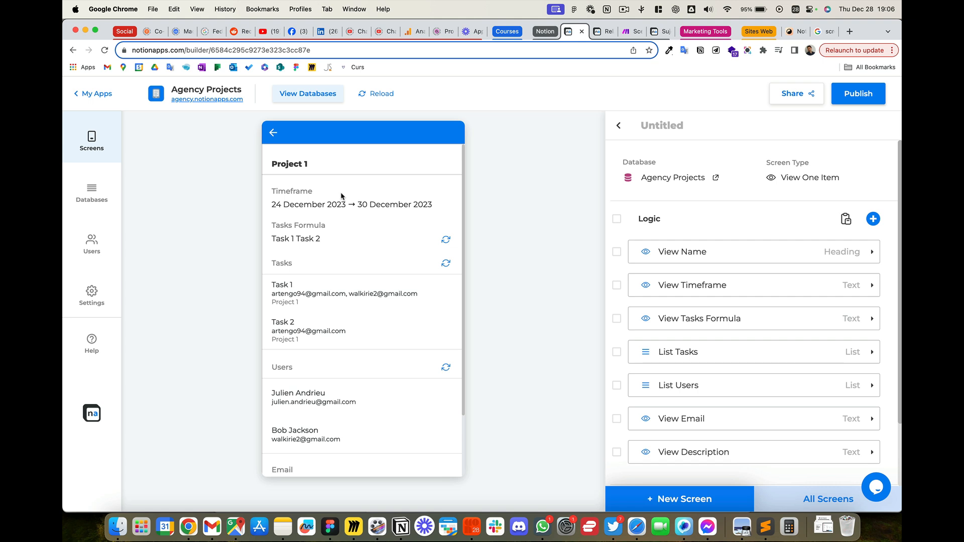
left_click(660, 126)
type("Pr")
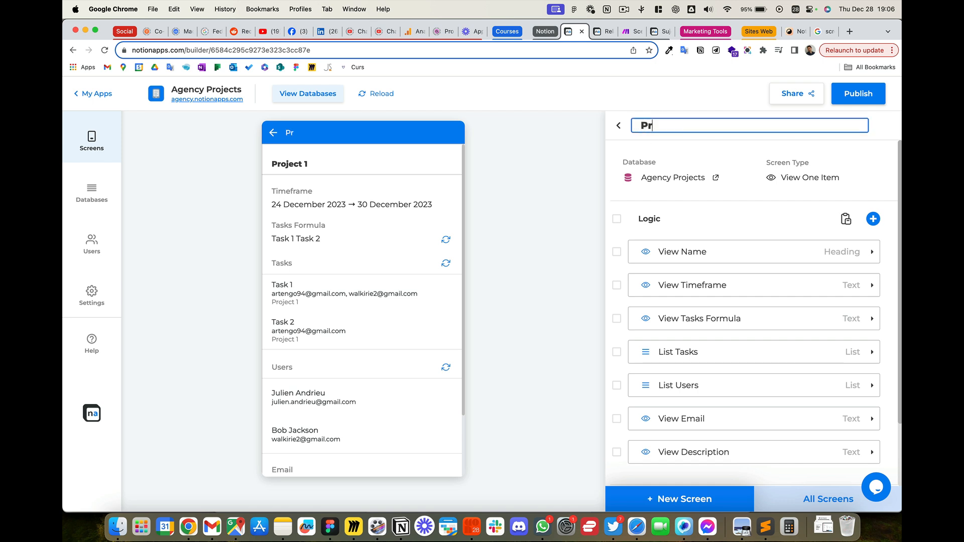
type("oject Details")
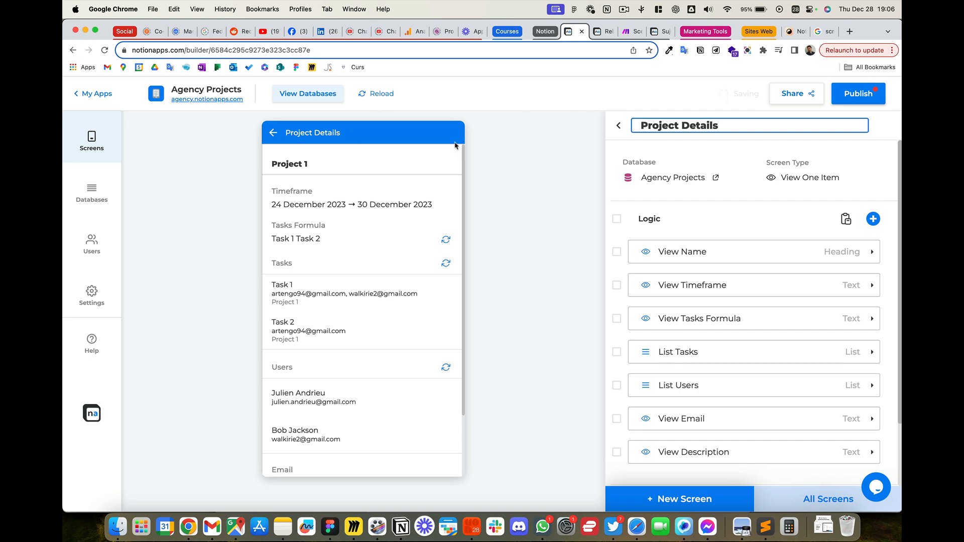
left_click(832, 151)
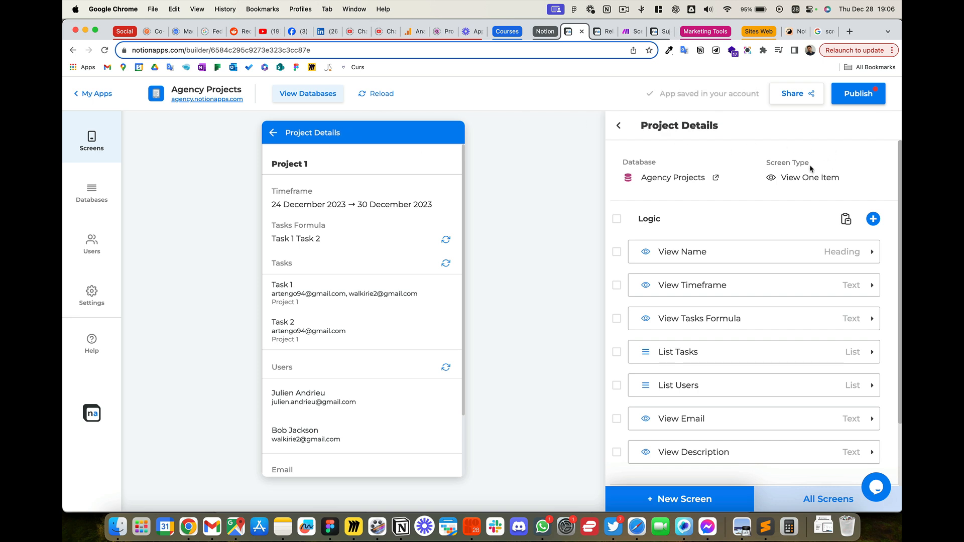
mouse_move(672, 247)
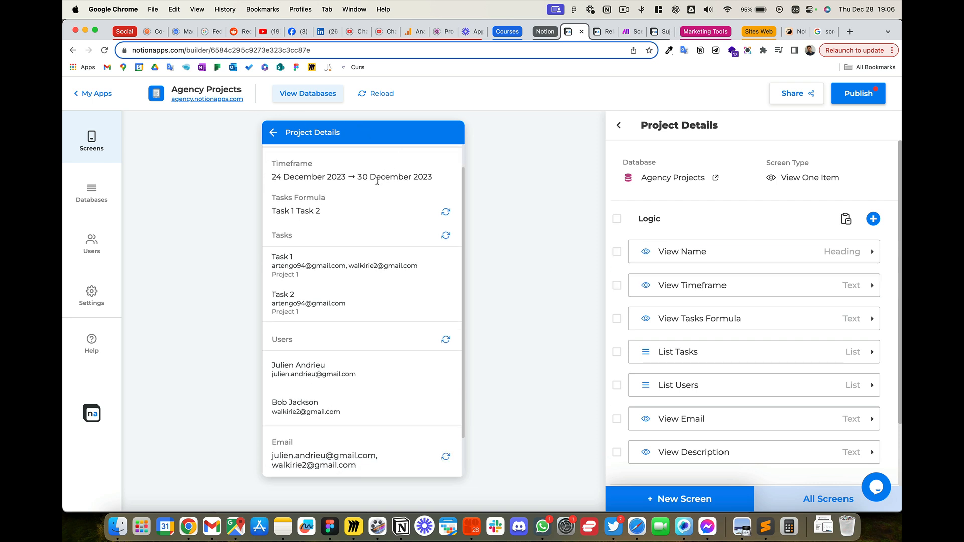
mouse_move(783, 323)
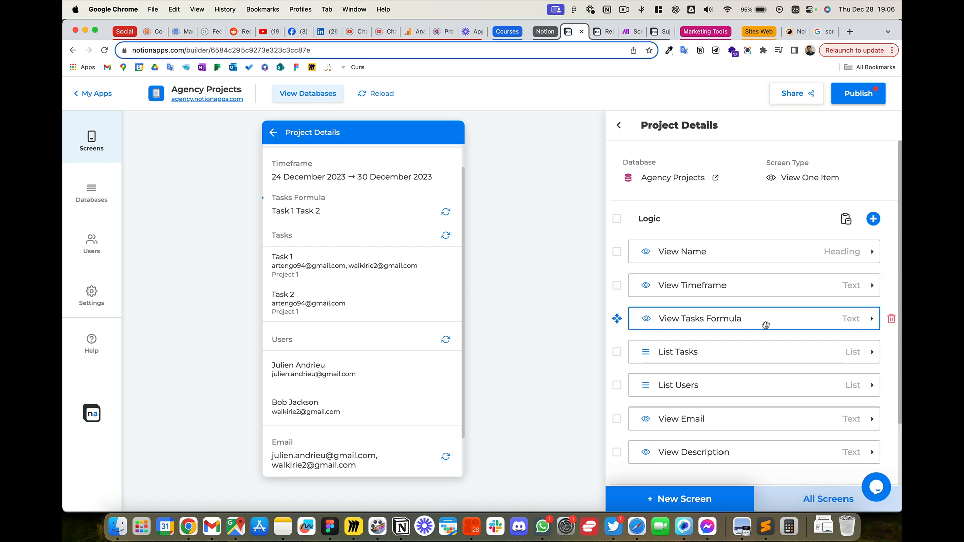
scroll(334, 252, "up", 2)
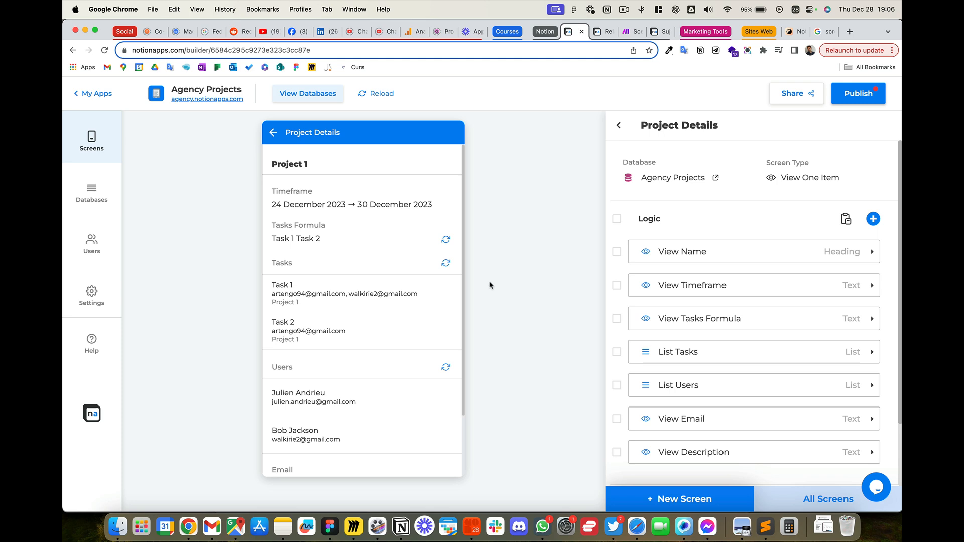
Step: Switch to Notion and re-enter the Tasks Formula property in the Agency Projects database as a reference to the Tasks relation
left_click(401, 527)
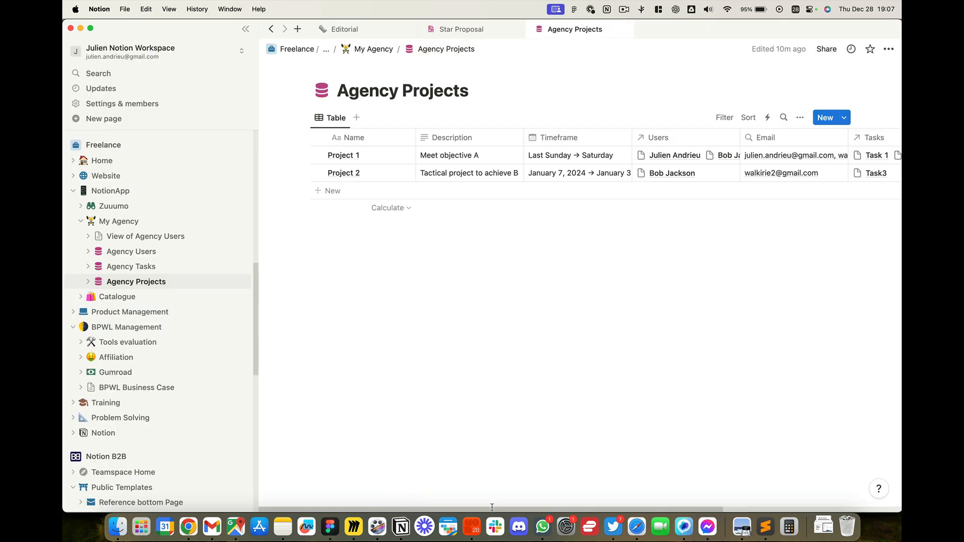
left_click_drag(492, 506, 619, 502)
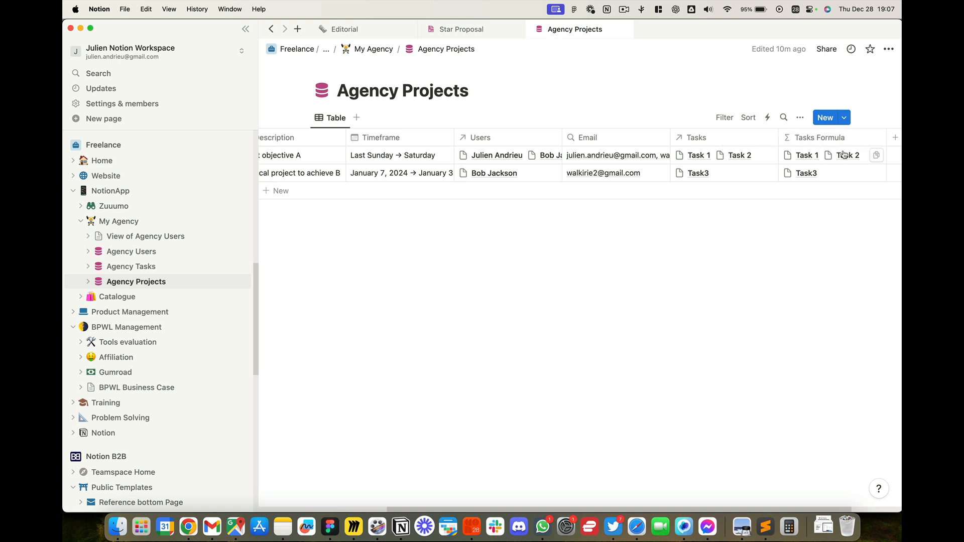
left_click(832, 174)
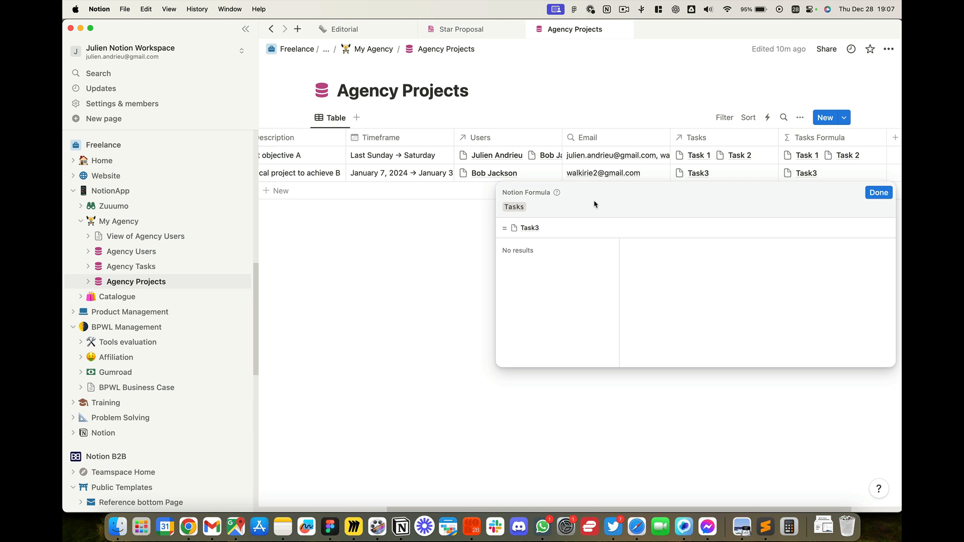
key("BackSpace")
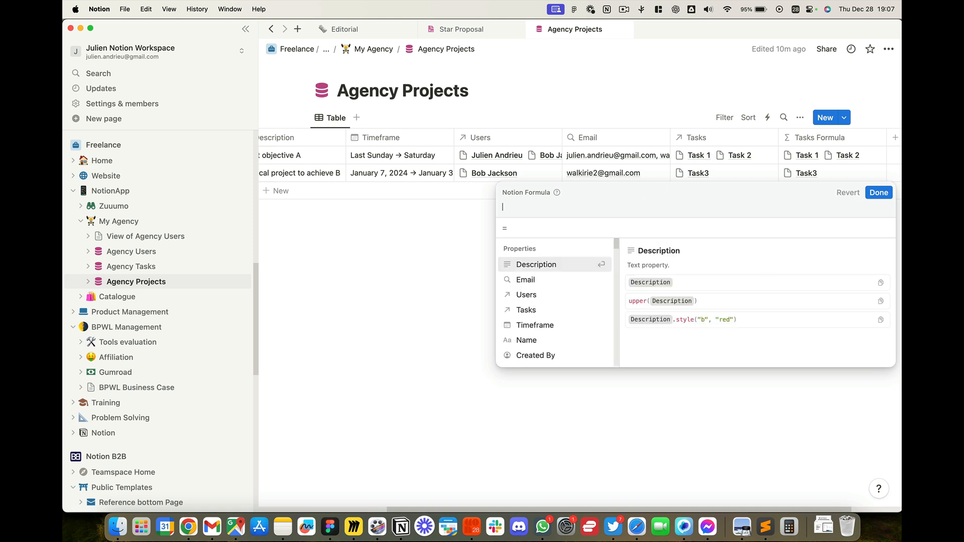
type("ta")
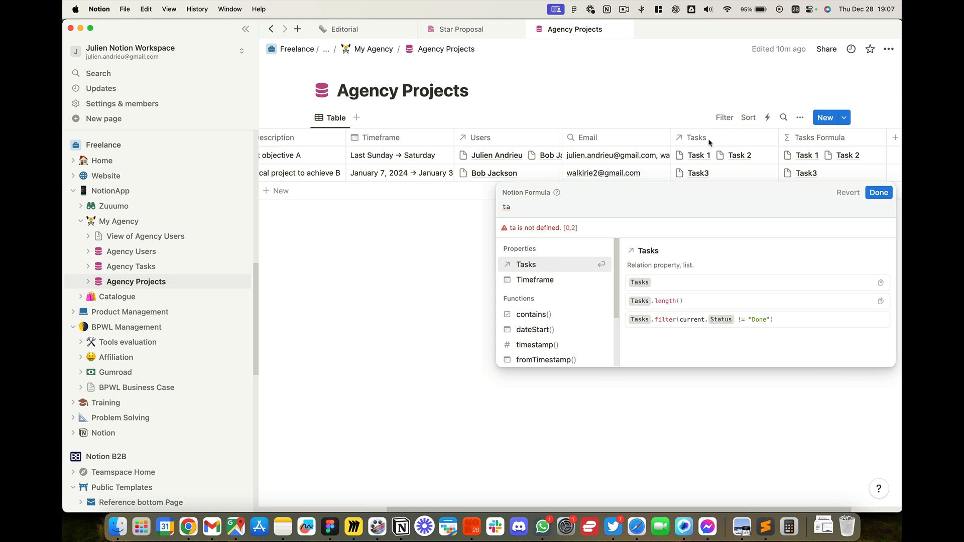
left_click(540, 266)
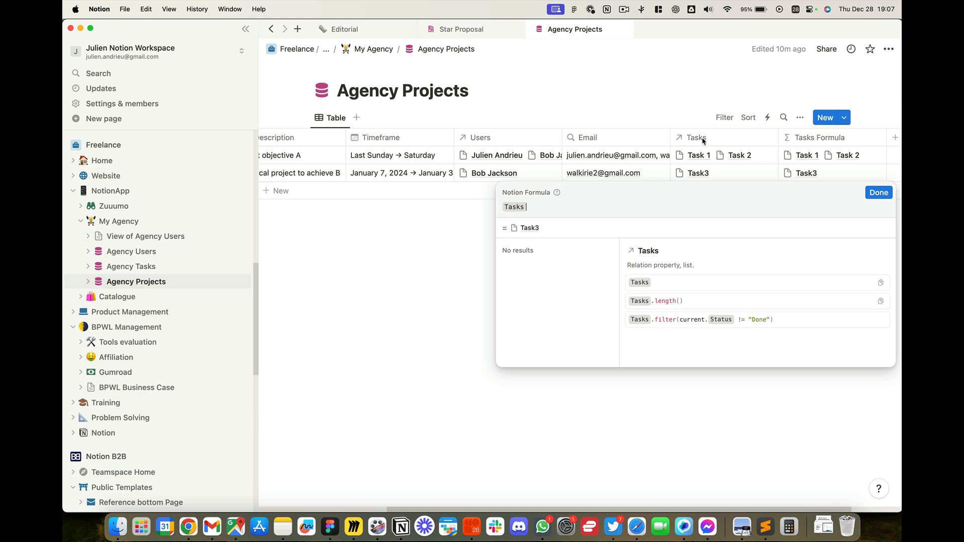
left_click(866, 192)
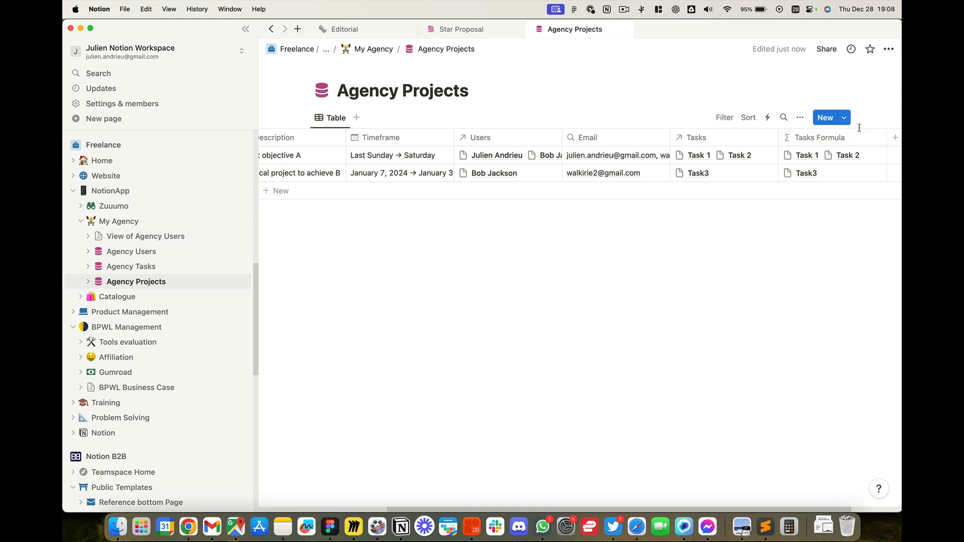
Step: Return to the app builder in Chrome and delete the List Tasks logic from the Project Details screen
key("super+Tab")
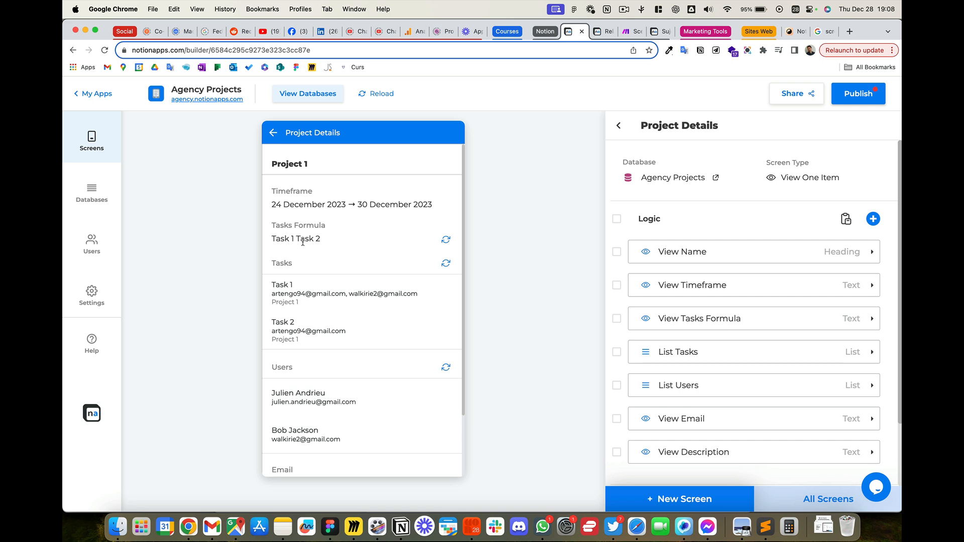
left_click_drag(271, 243, 340, 244)
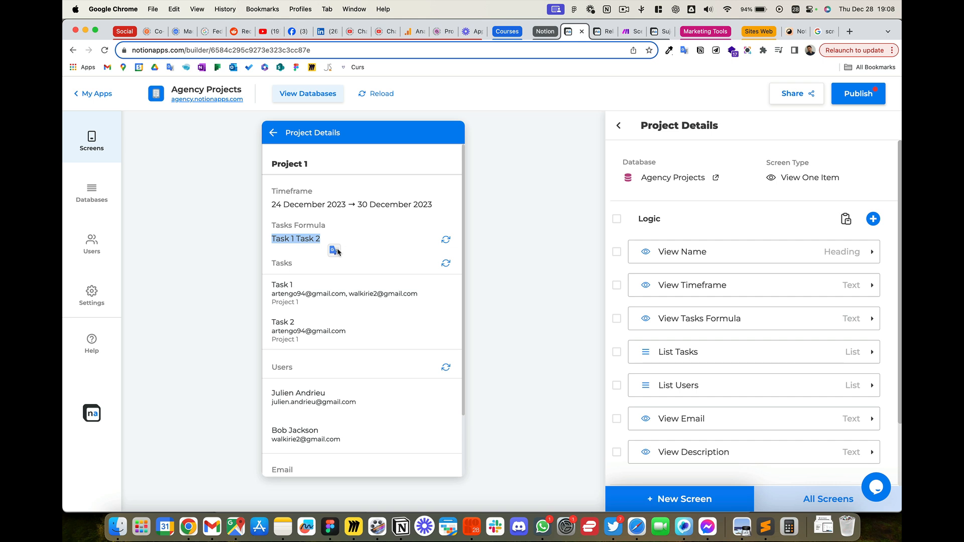
left_click(722, 350)
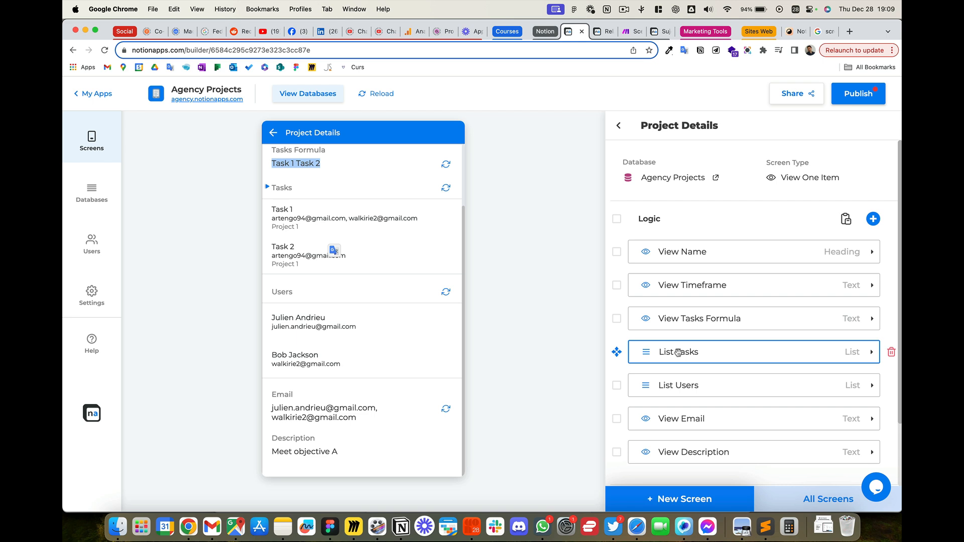
left_click_drag(678, 352, 678, 351)
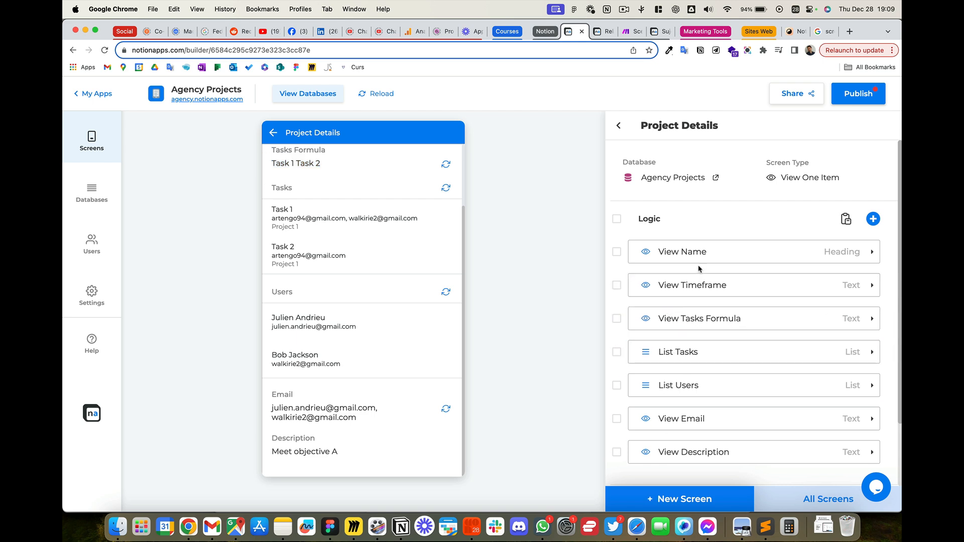
mouse_move(710, 343)
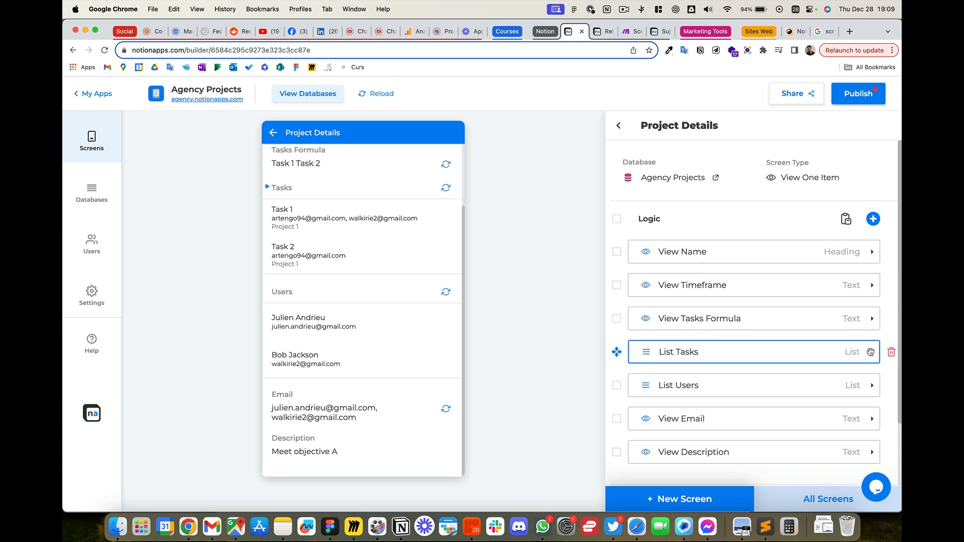
left_click(891, 352)
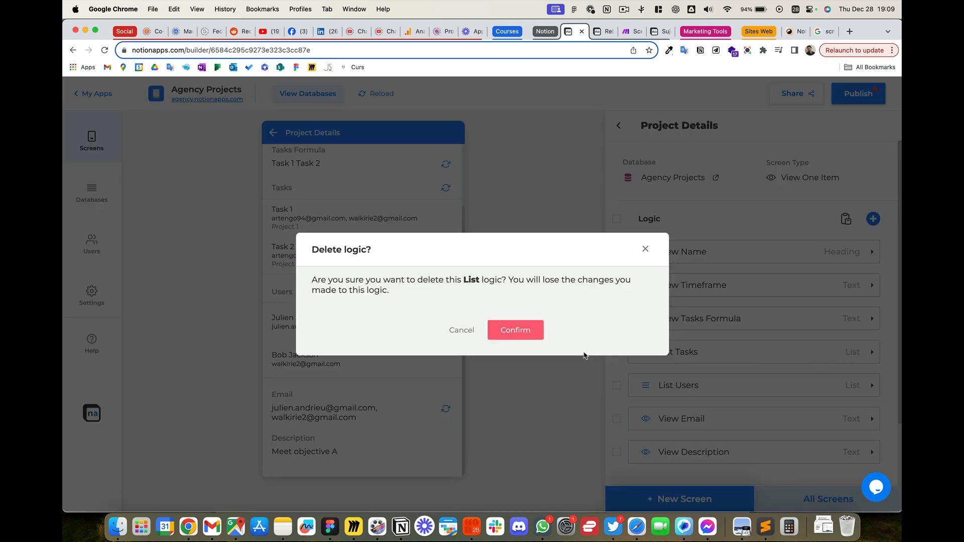
left_click(524, 333)
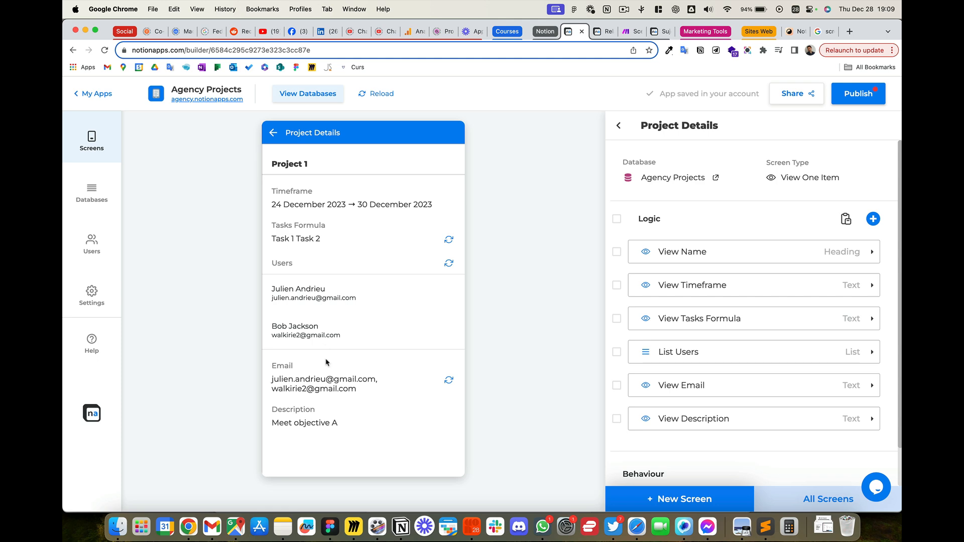
Step: Delete the List Users and View Email logic, and move View Description directly below View Timeframe
mouse_move(839, 358)
left_click(891, 352)
left_click(530, 332)
left_click(891, 352)
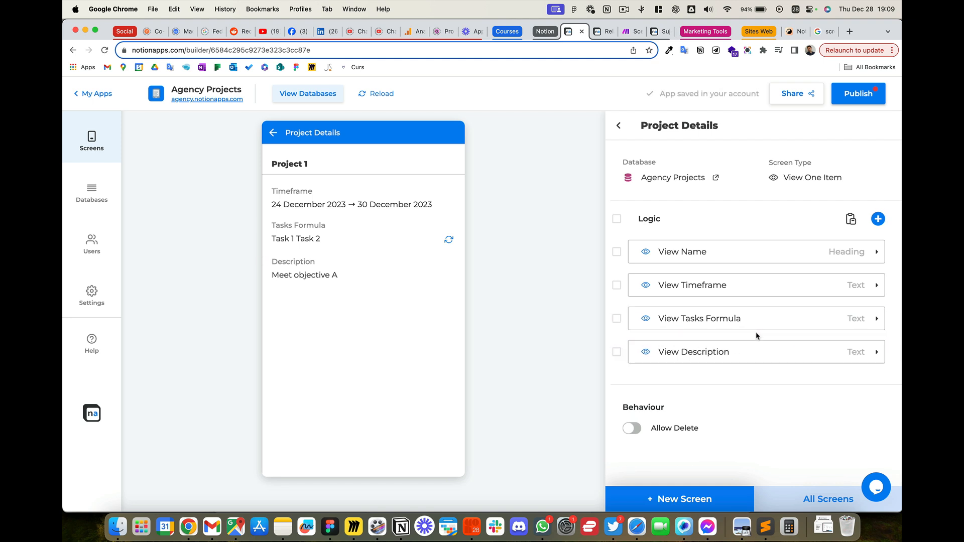
left_click_drag(742, 359, 757, 281)
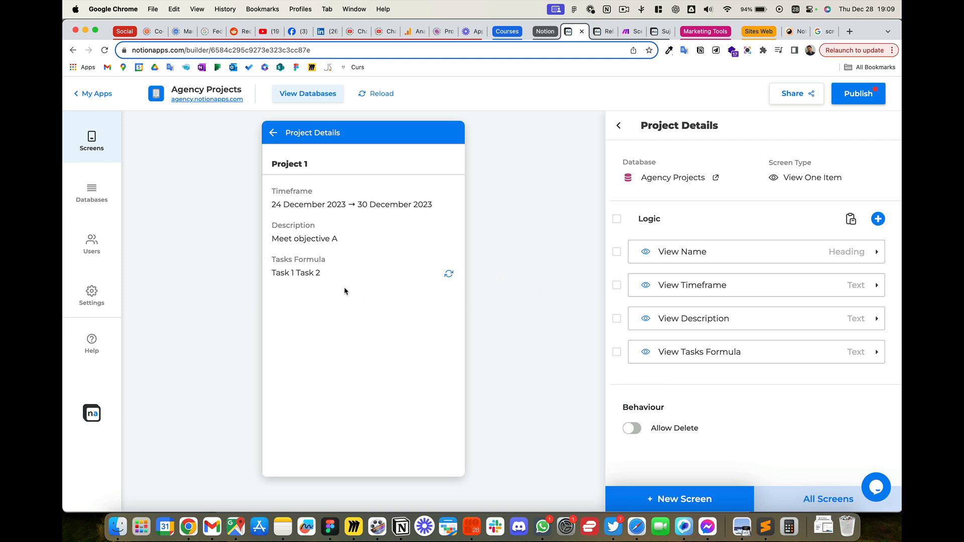
Step: Add the List Tasks relation logic to the Project Details screen
left_click(880, 220)
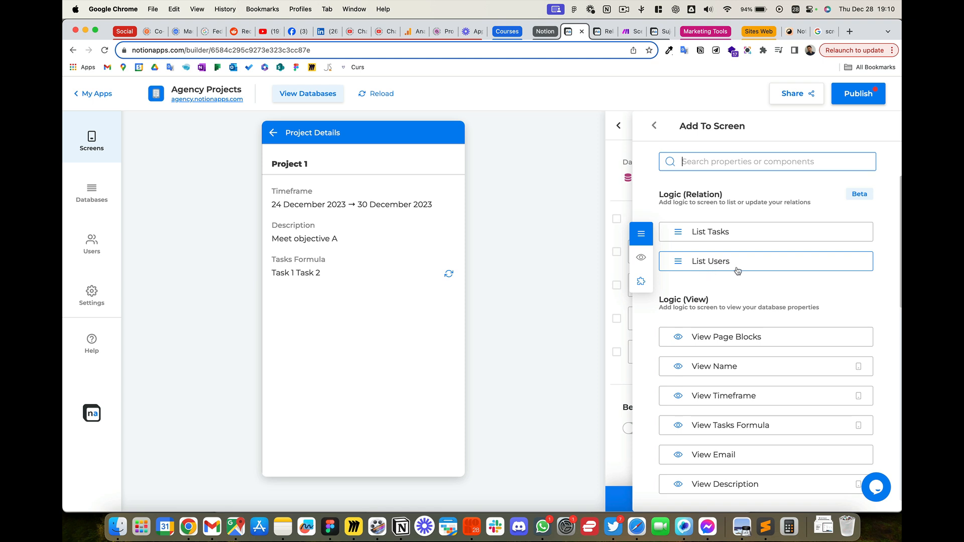
left_click(746, 235)
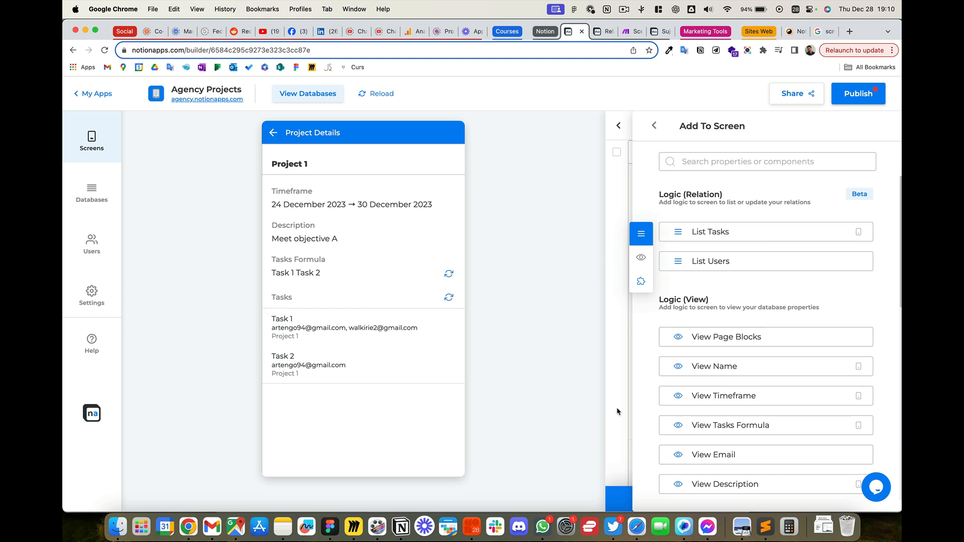
scroll(632, 256, "up", 3)
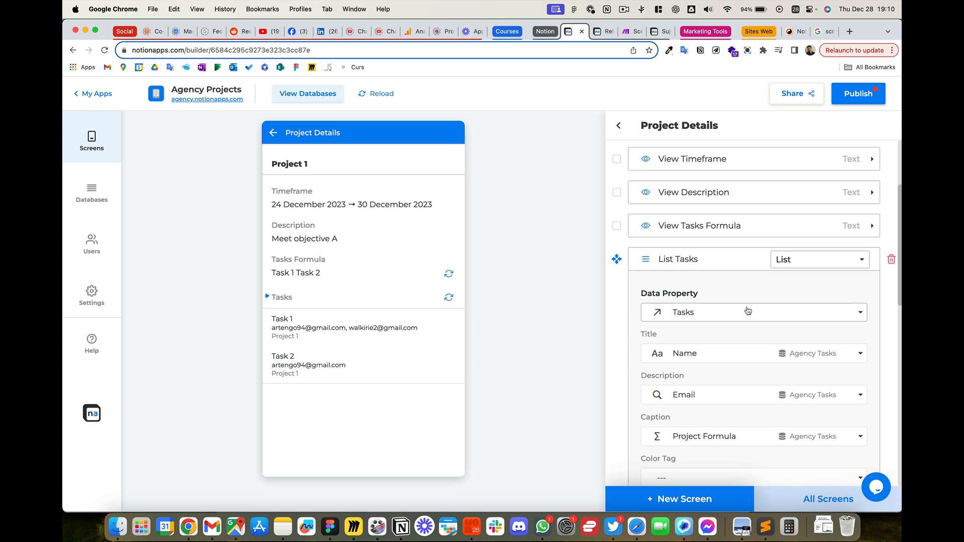
Step: Replace the Email property in the List Tasks Description field with Deadline from Agency Tasks
scroll(748, 311, "down", 2)
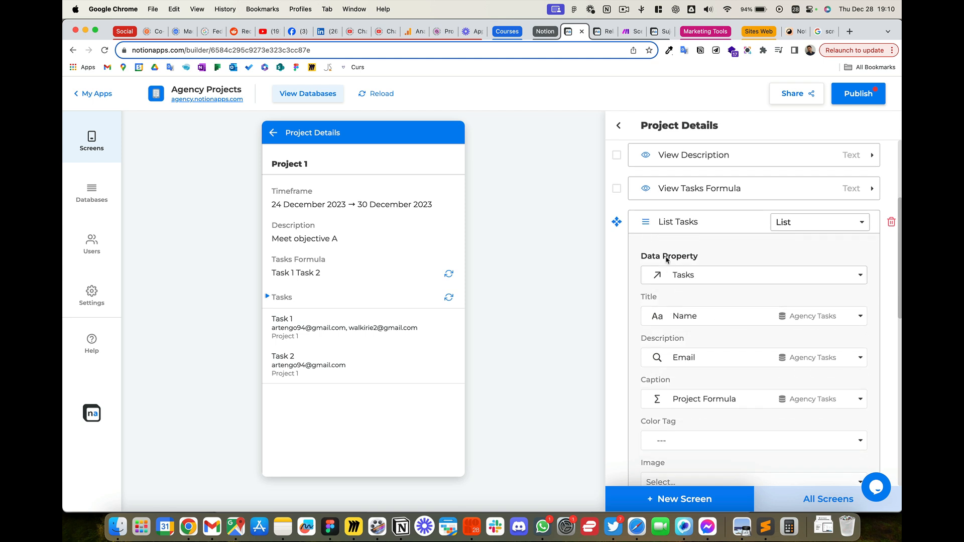
scroll(706, 307, "down", 1)
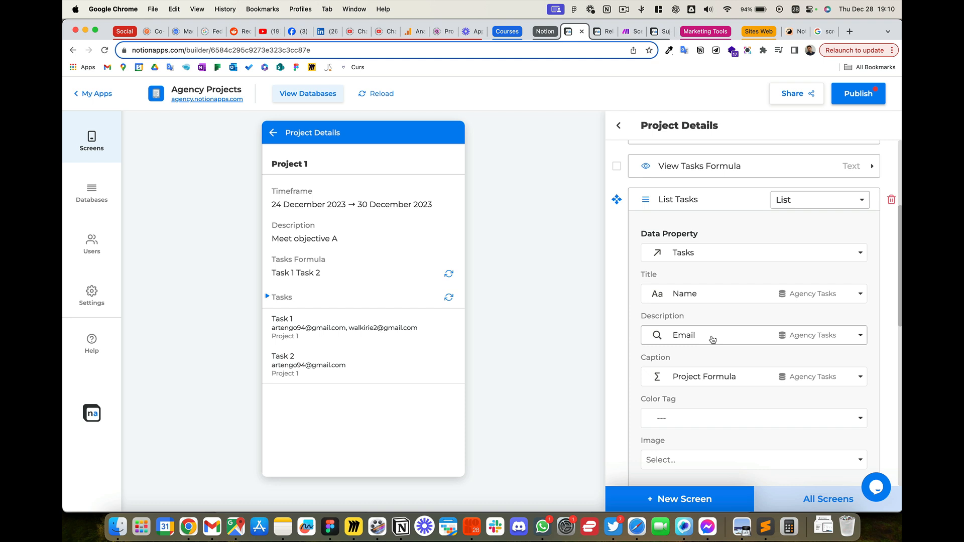
left_click(838, 340)
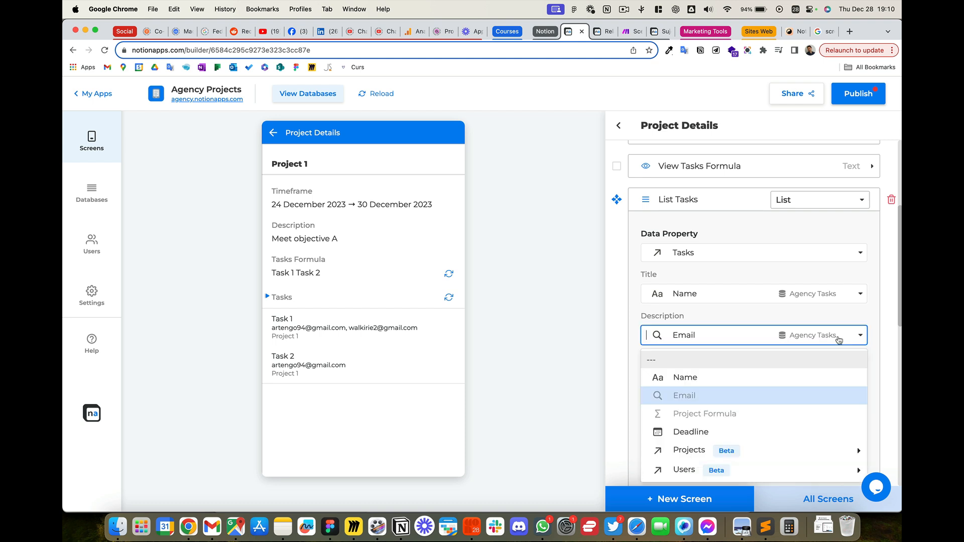
left_click(684, 364)
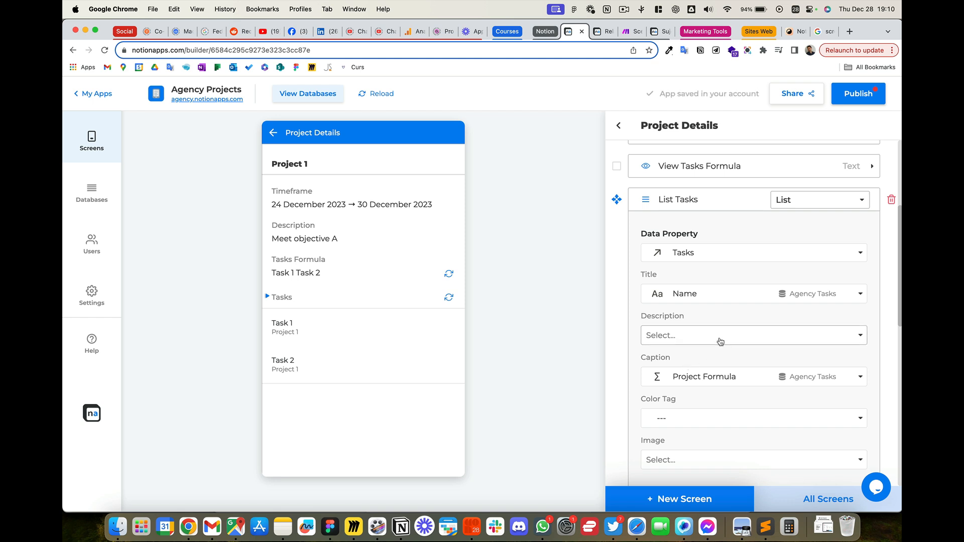
left_click(743, 338)
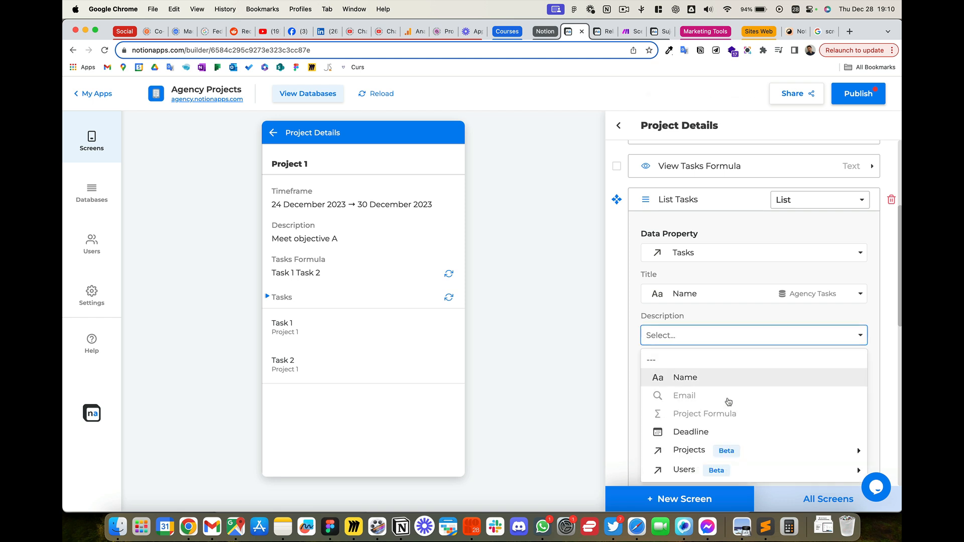
left_click(713, 431)
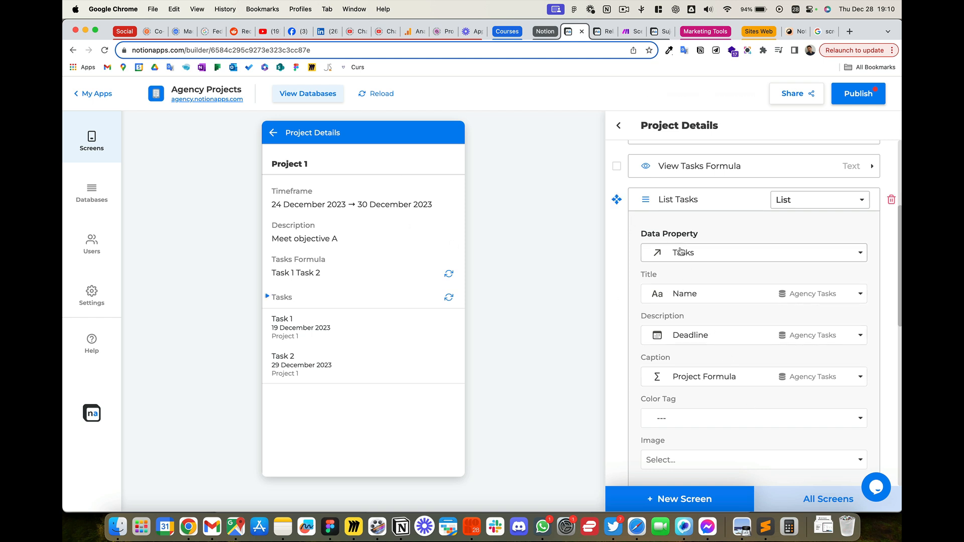
Step: Clear Project Formula from the List Tasks Caption field and set it to Name from the Users relation
scroll(628, 201, "up", 4)
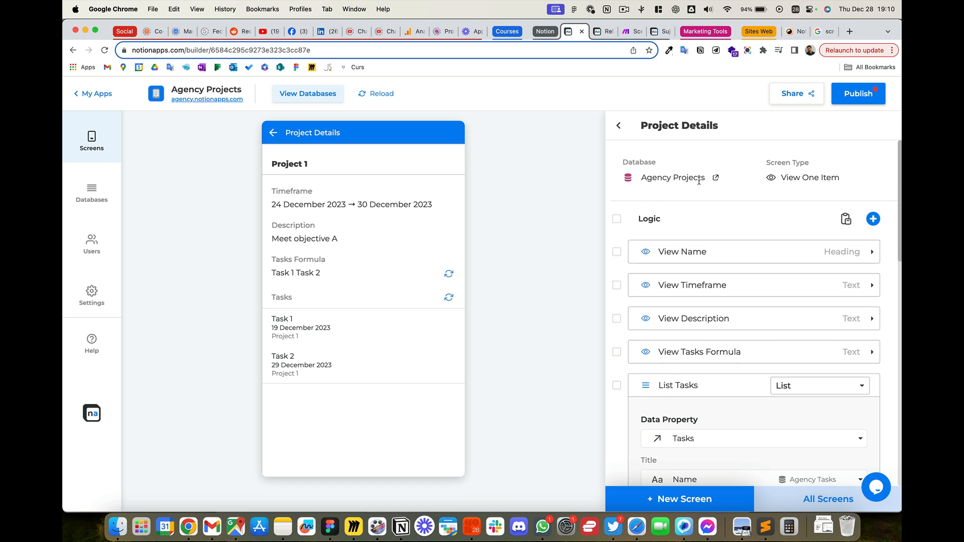
left_click_drag(649, 178, 704, 178)
left_click_drag(846, 177, 786, 177)
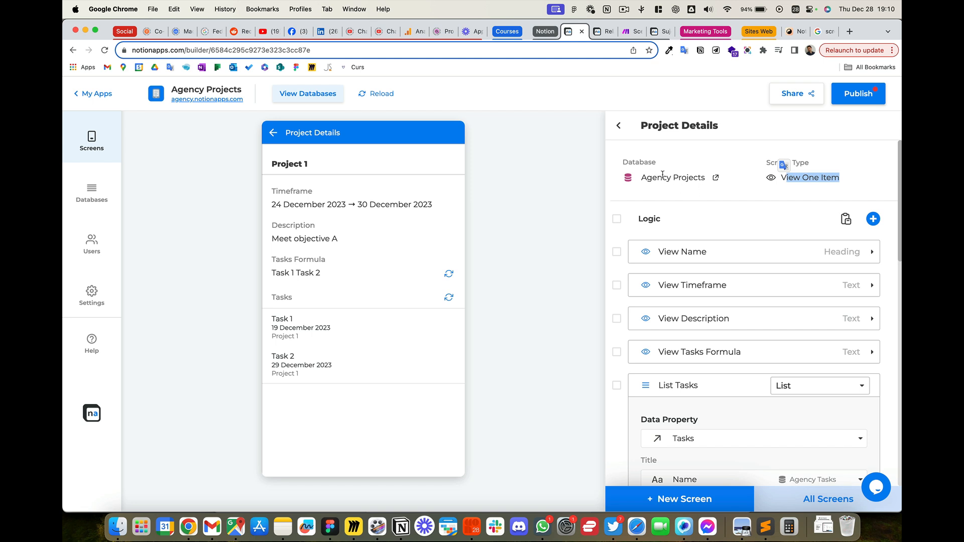
scroll(736, 301, "down", 3)
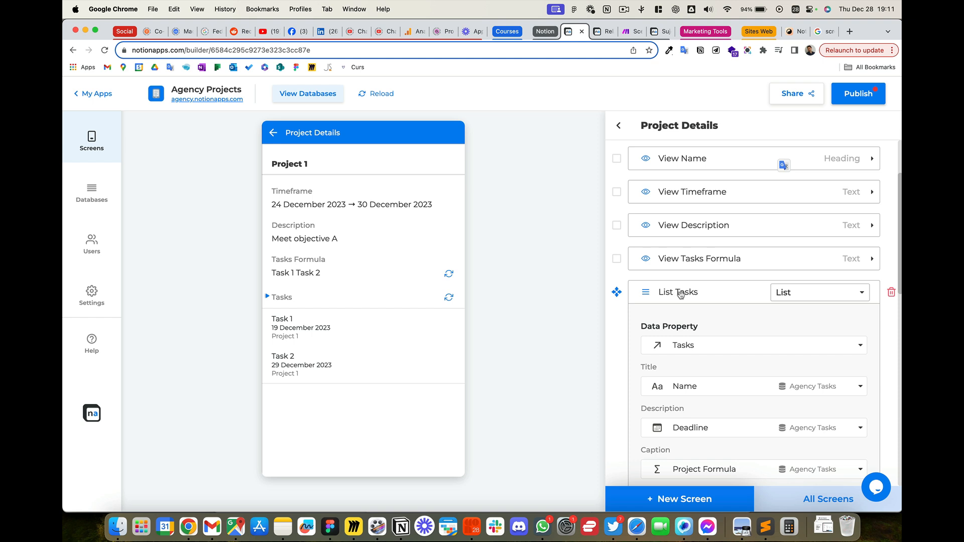
scroll(725, 309, "down", 2)
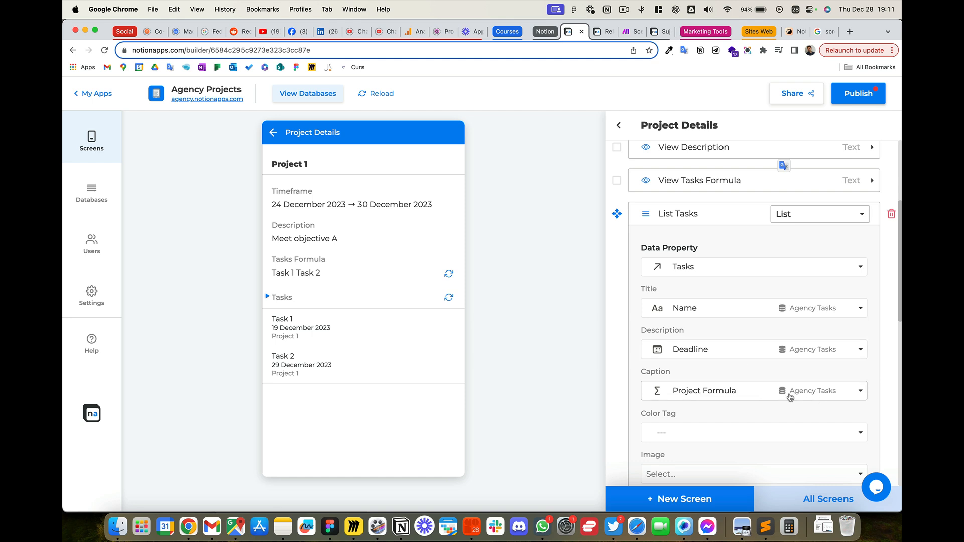
left_click(868, 392)
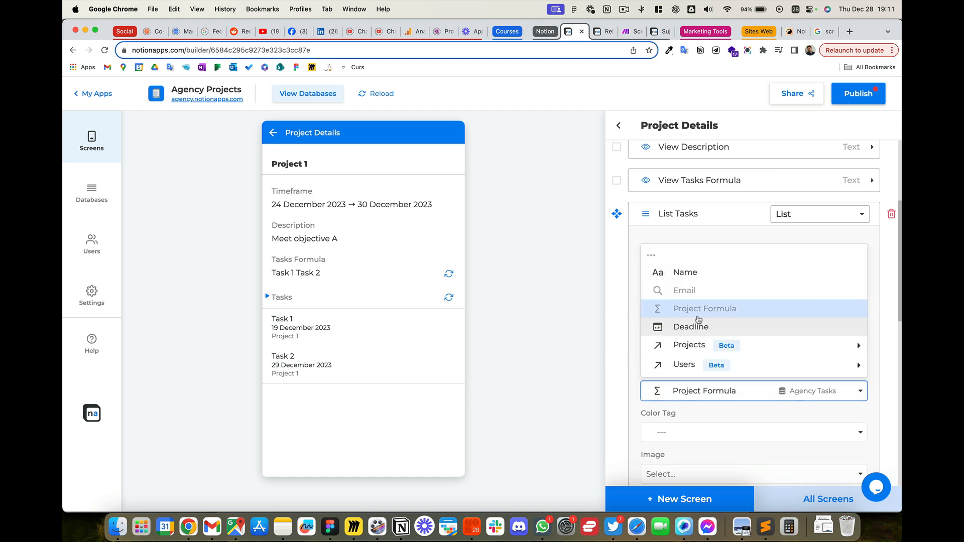
left_click(711, 256)
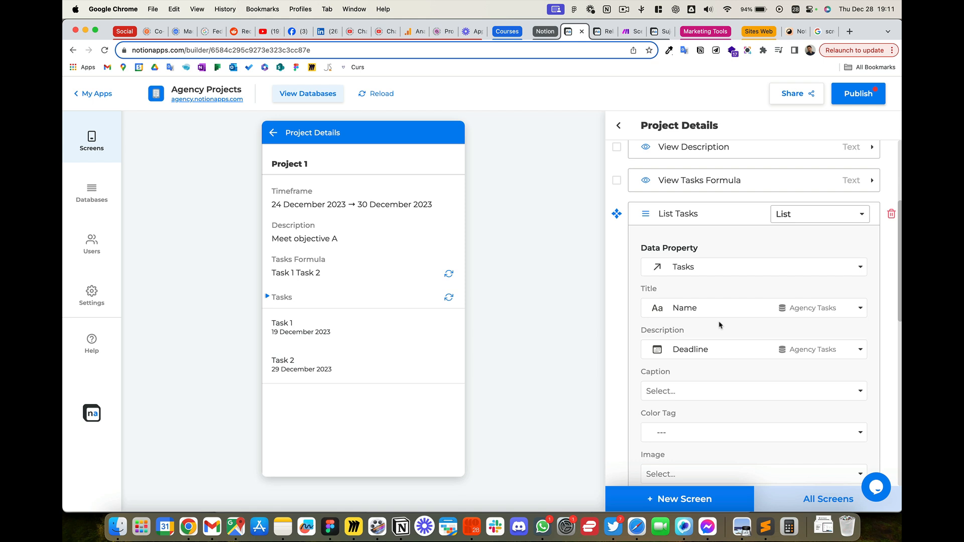
scroll(719, 325, "down", 1)
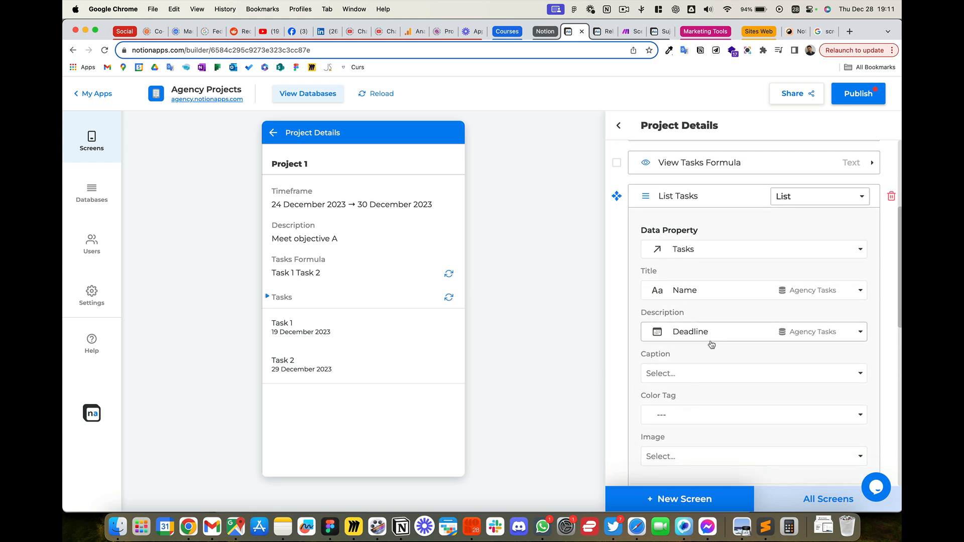
left_click(707, 373)
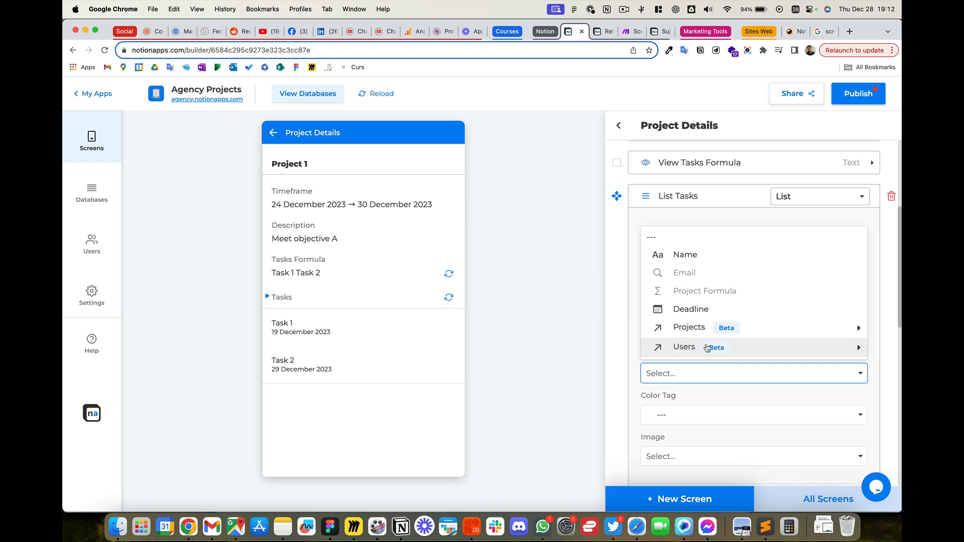
left_click(763, 349)
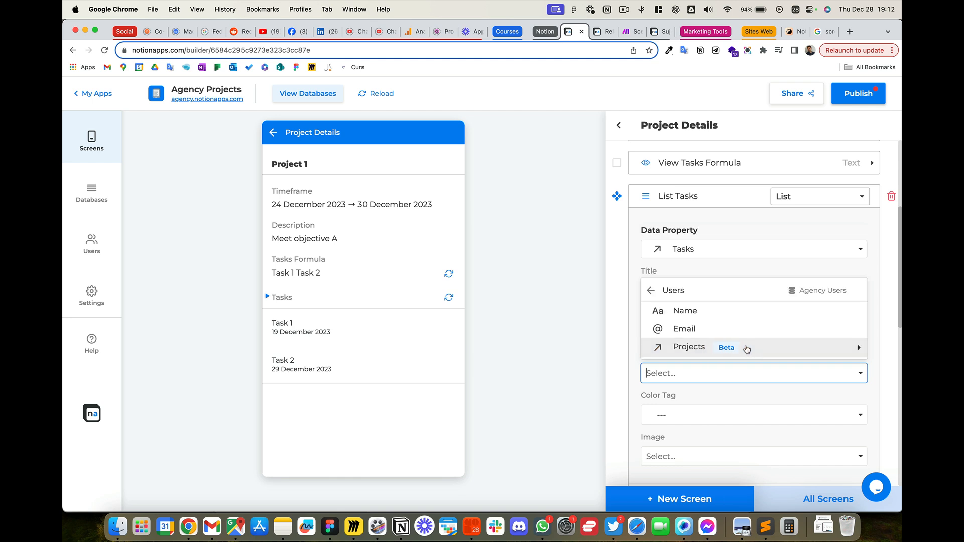
left_click(714, 312)
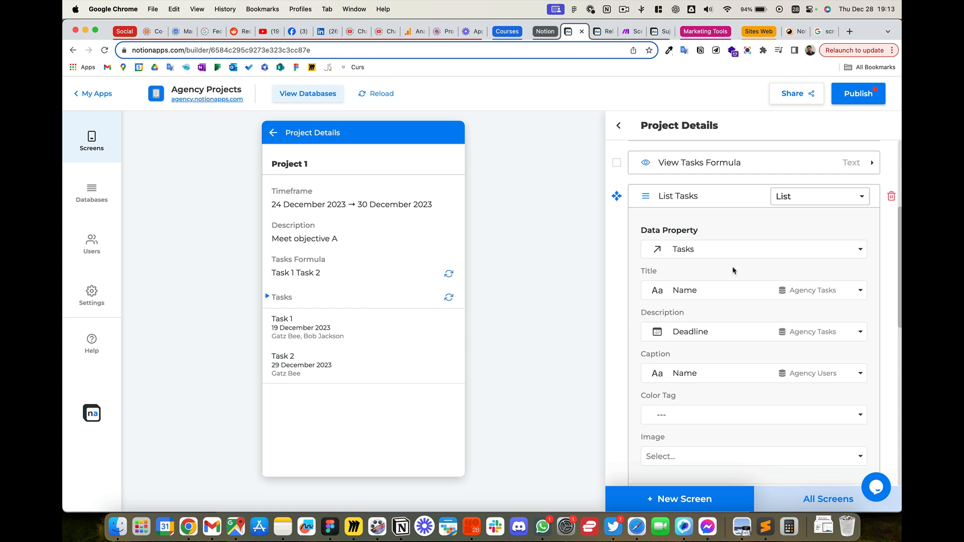
Step: Enable the On Click behaviour for the List Tasks logic on the Project Details screen
scroll(732, 271, "down", 1)
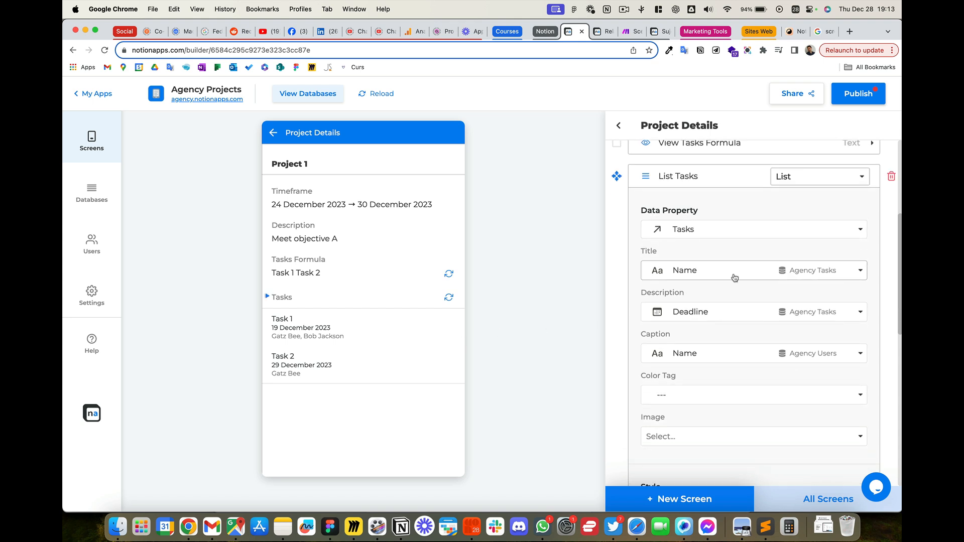
scroll(733, 275, "down", 1)
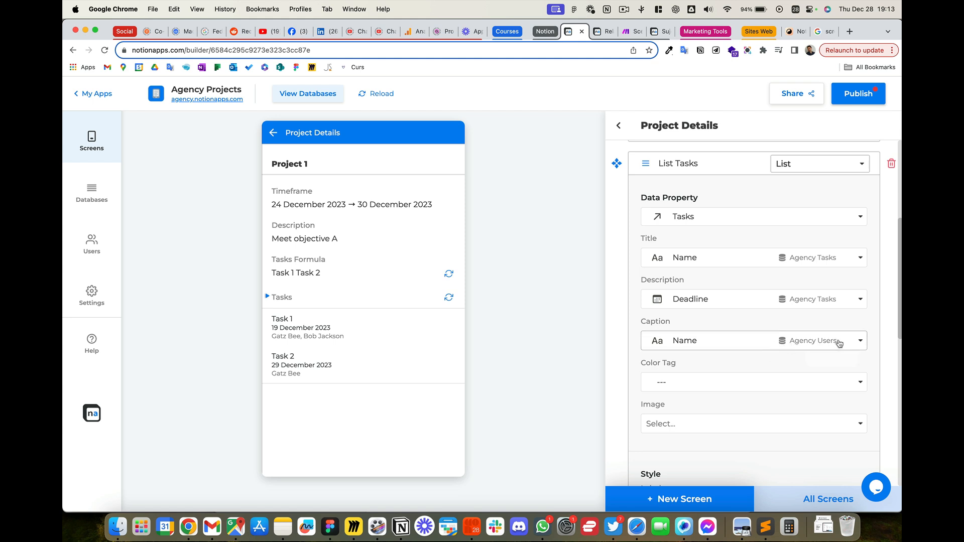
scroll(833, 339, "up", 4)
scroll(829, 333, "up", 3)
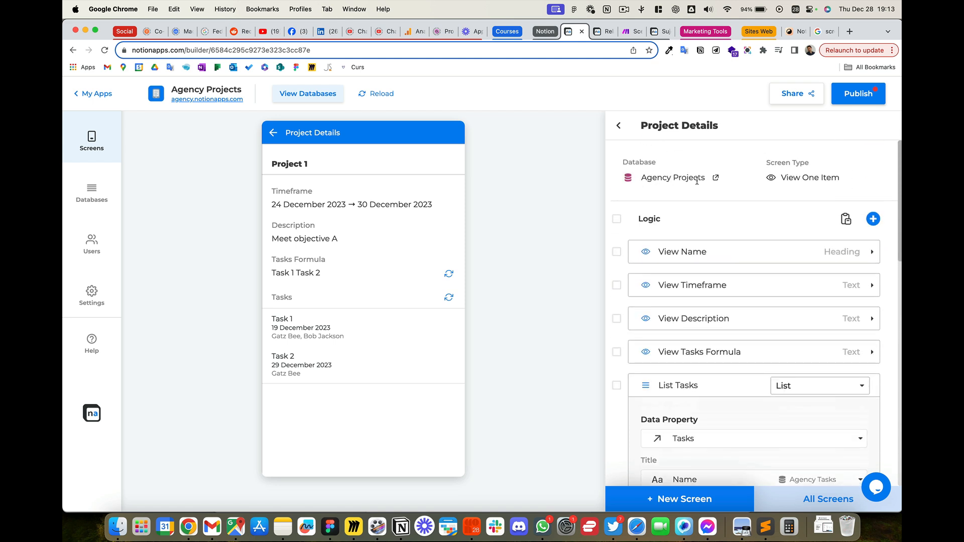
scroll(760, 235, "down", 5)
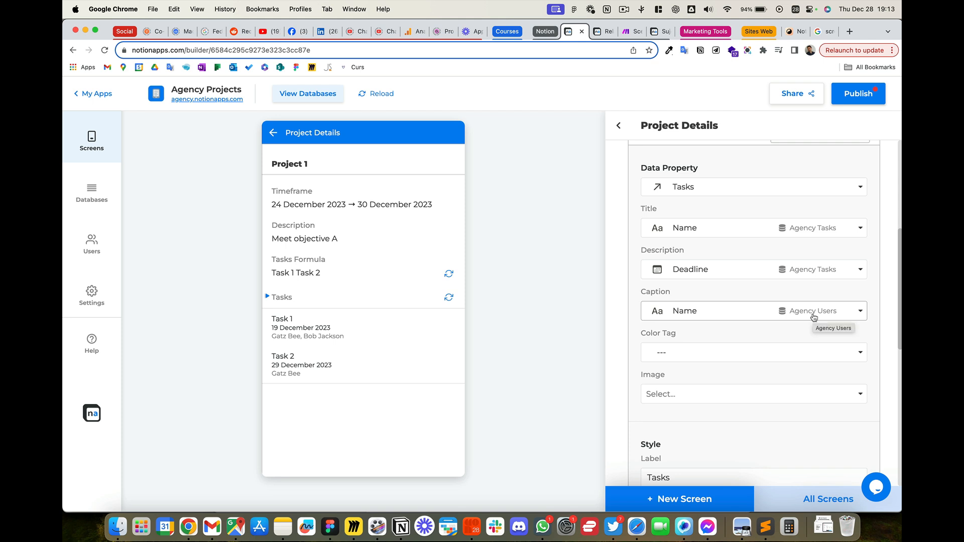
scroll(791, 411, "down", 1)
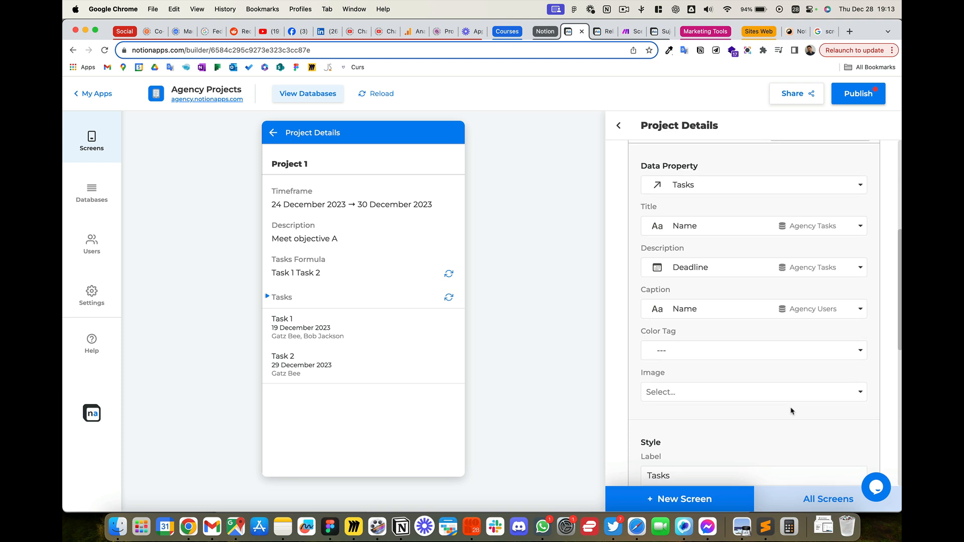
scroll(791, 411, "down", 5)
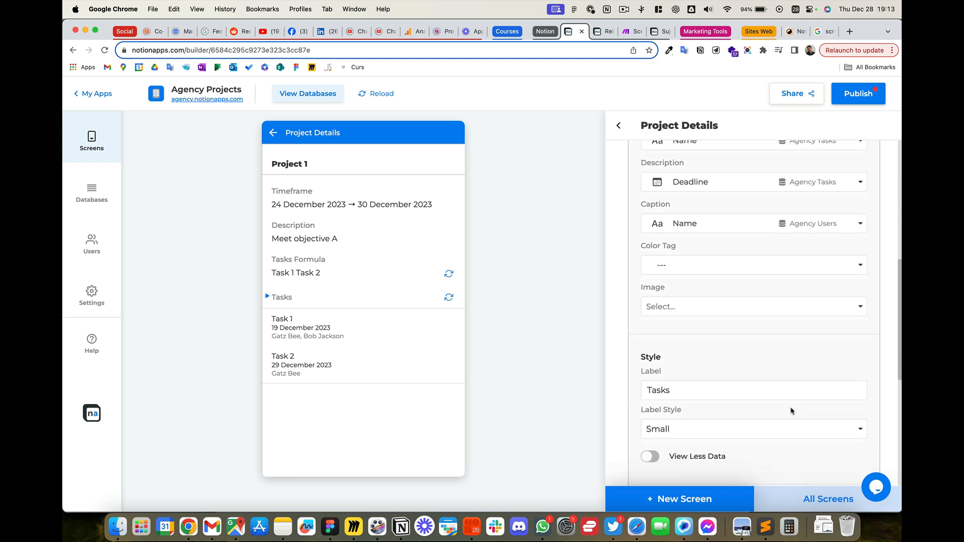
scroll(792, 406, "down", 1)
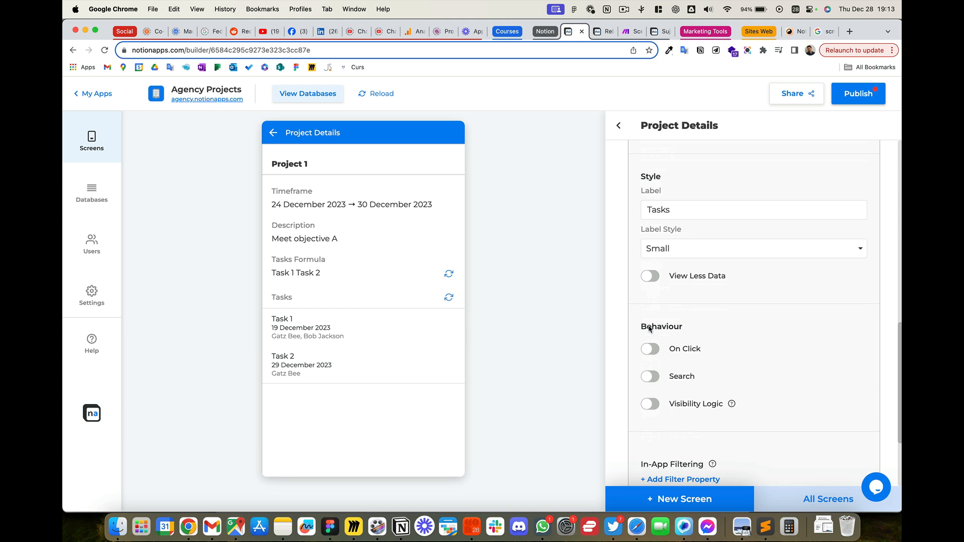
left_click(653, 350)
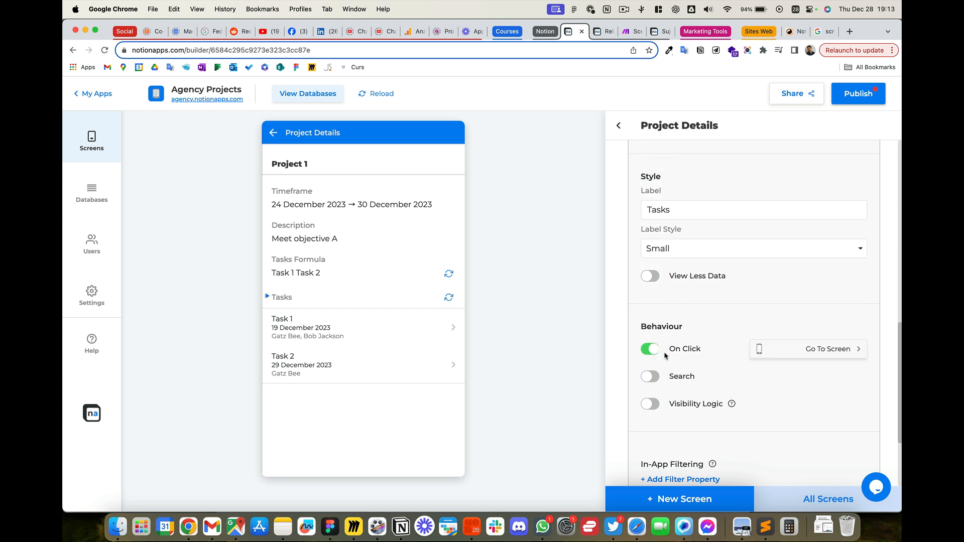
Step: Open Task 1 from the preview's task list and name its untitled screen "Task details"
left_click(400, 330)
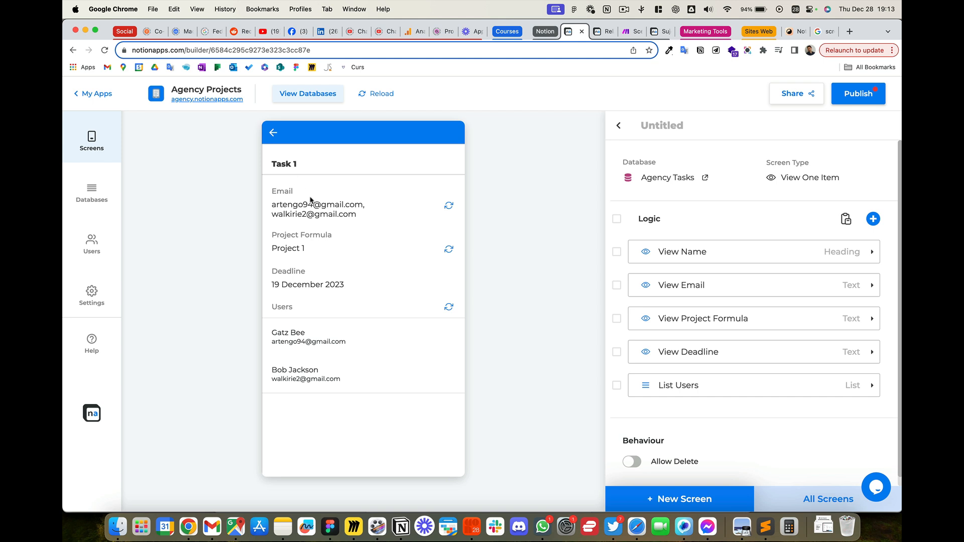
left_click(678, 126)
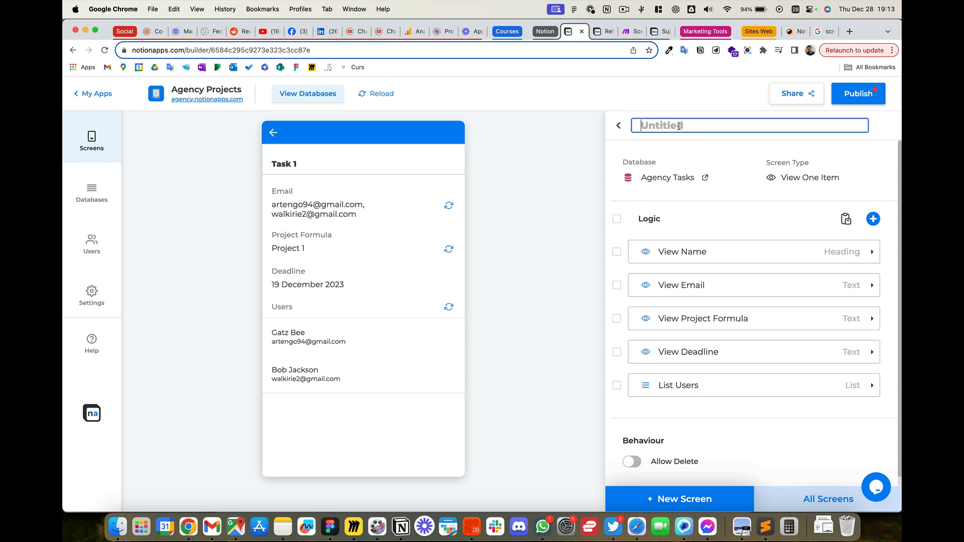
type("TaSK")
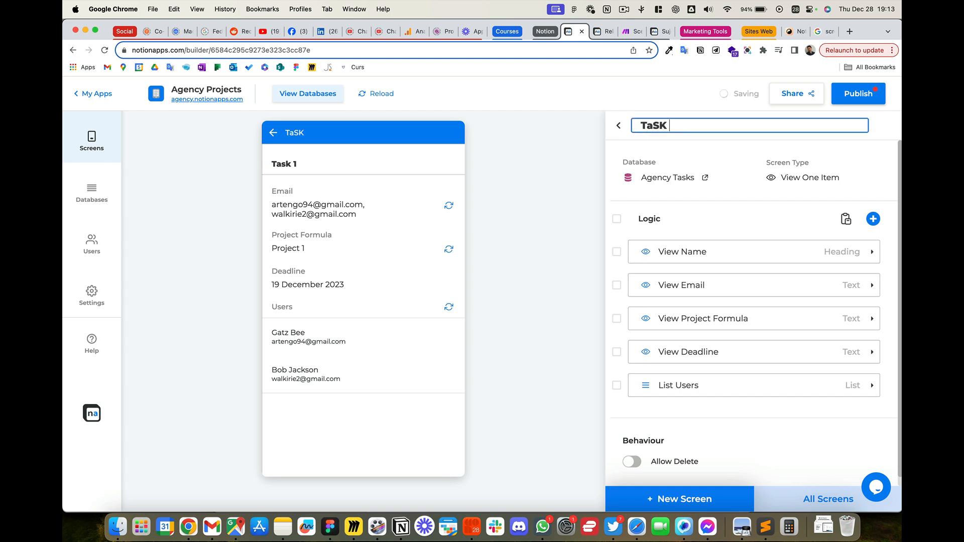
key("BackSpace")
key("BackSpace")
type("sk details")
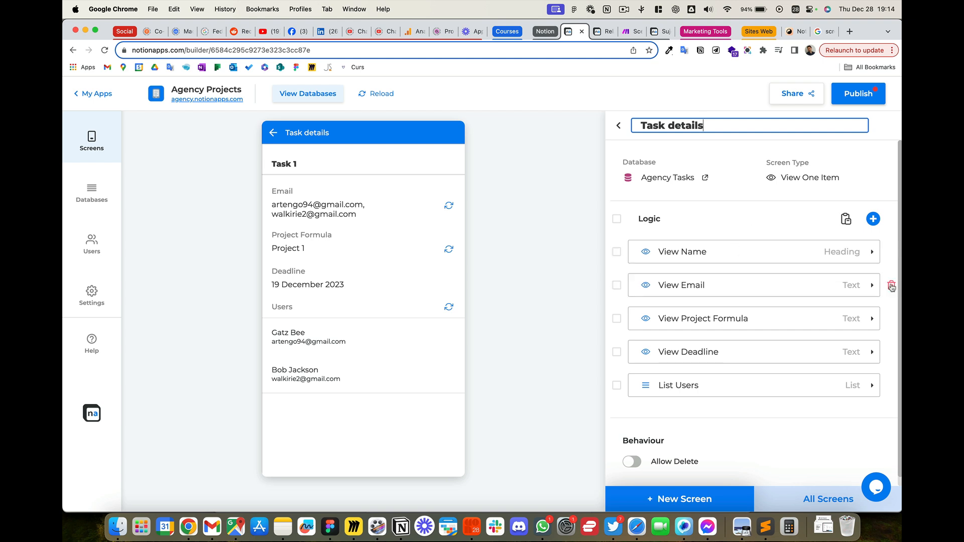
Step: Delete the View Email and View Project Formula logic from Task details, and review the List Users relation settings
left_click(891, 284)
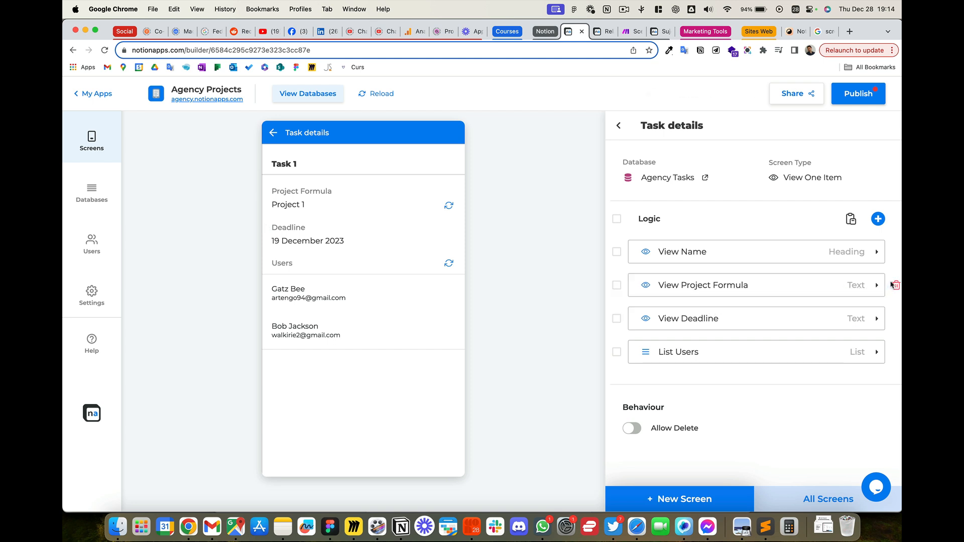
left_click(893, 286)
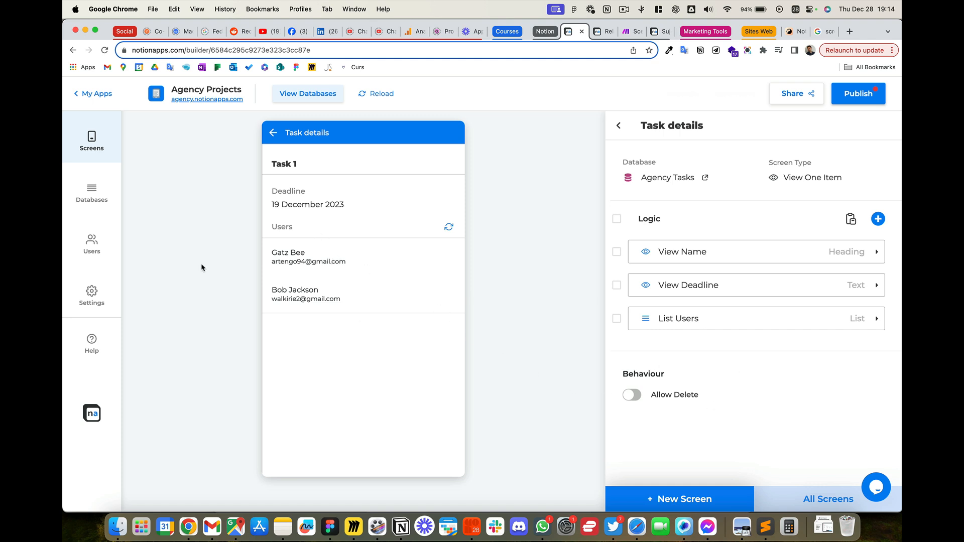
left_click(793, 318)
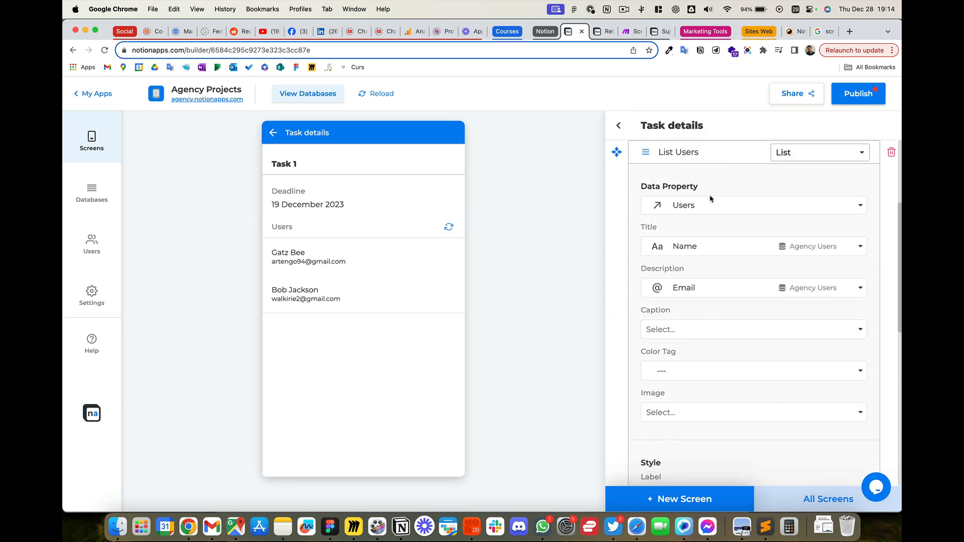
scroll(703, 212, "up", 1)
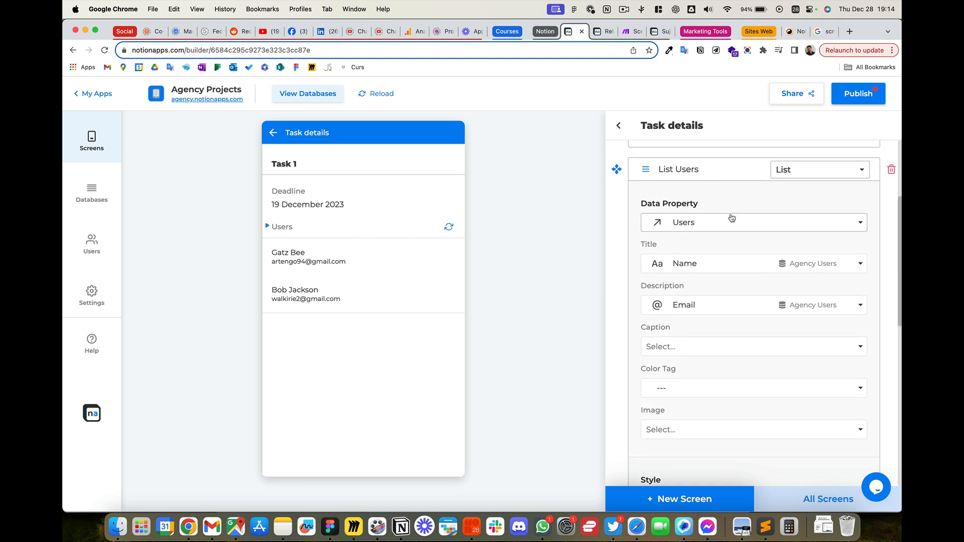
scroll(734, 216, "up", 1)
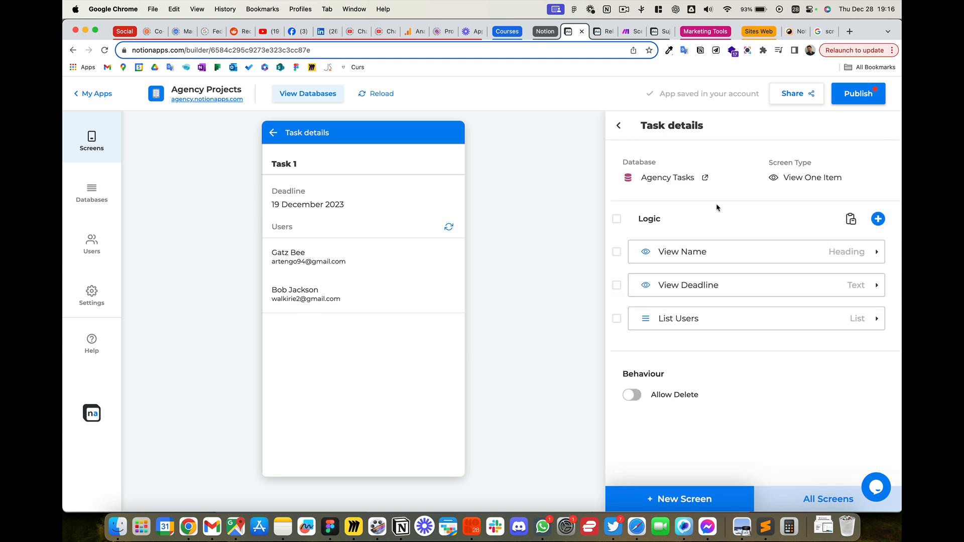
Step: Add a Text component to the Task details screen
left_click(877, 218)
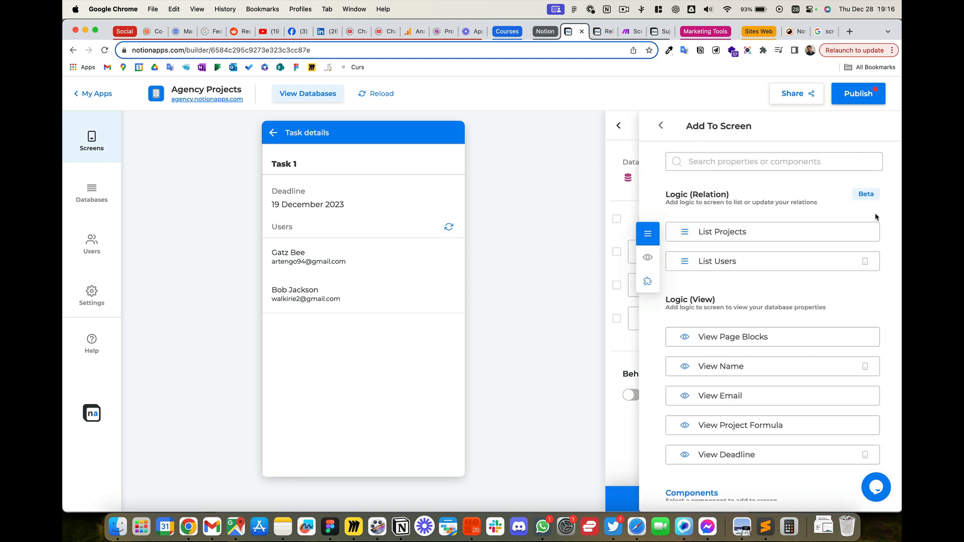
scroll(754, 333, "down", 2)
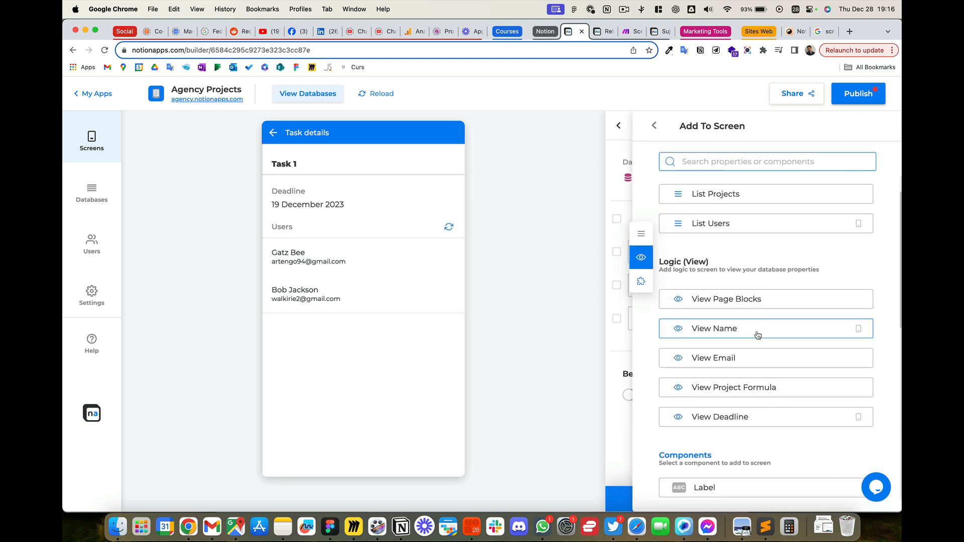
scroll(758, 334, "down", 5)
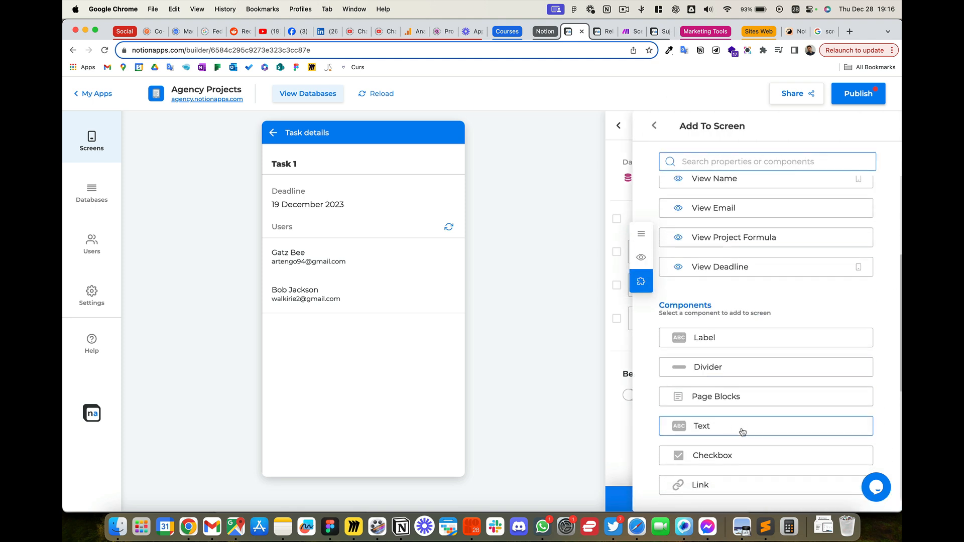
left_click(742, 431)
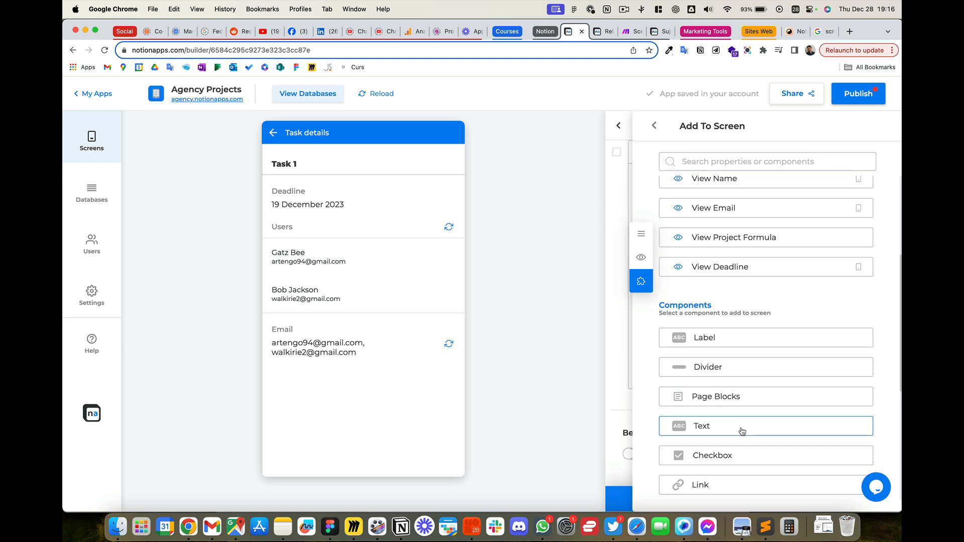
left_click(609, 393)
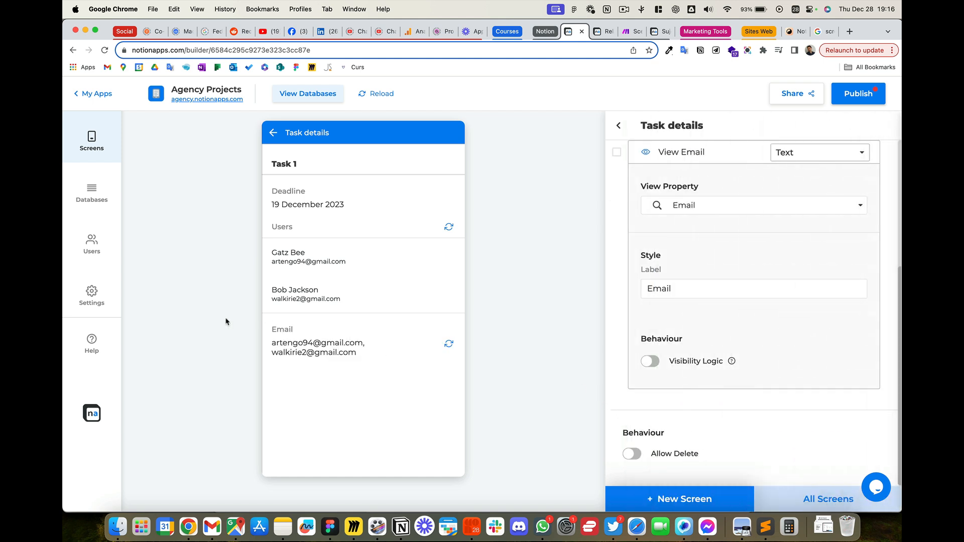
Step: Set the new text component's View Property to Name from the Projects relation and its label to "Project"
scroll(738, 254, "up", 1)
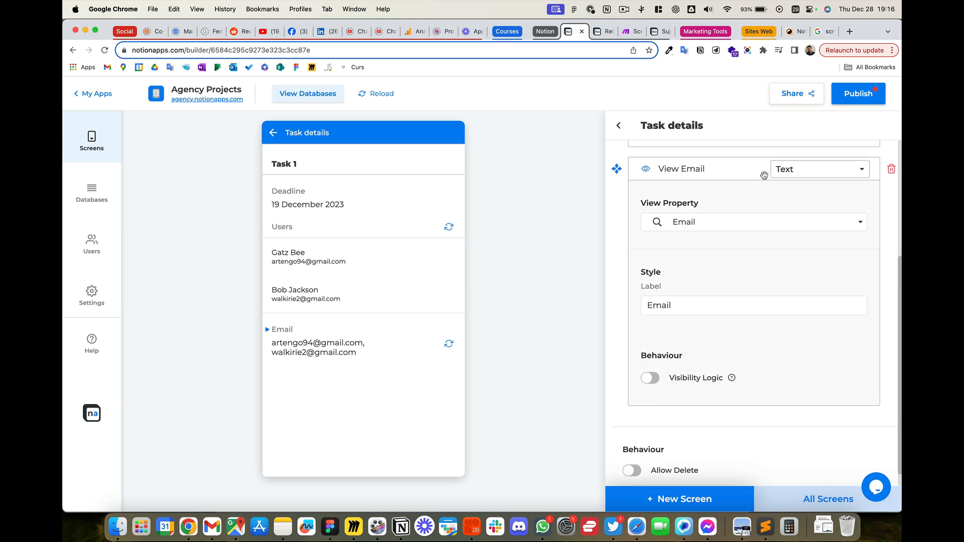
left_click(712, 222)
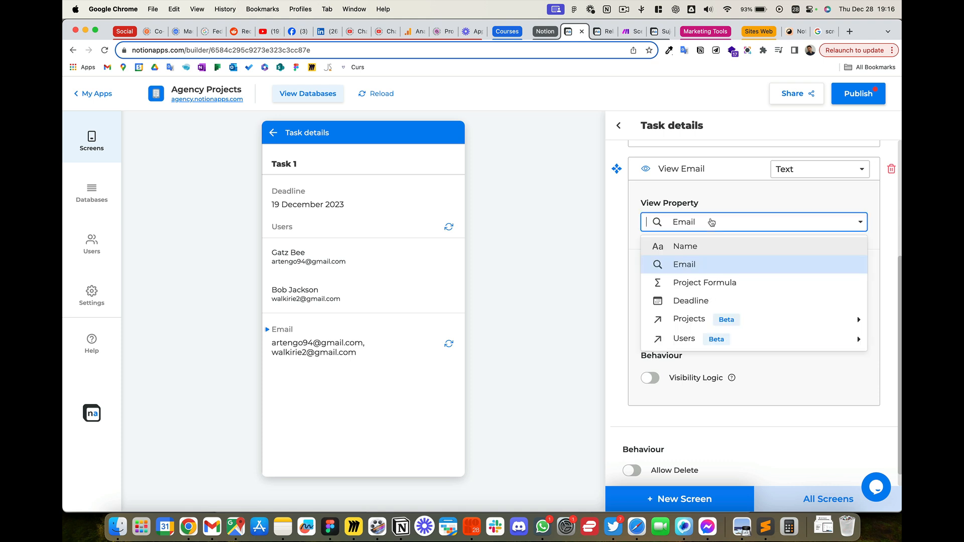
left_click(699, 321)
left_click(696, 267)
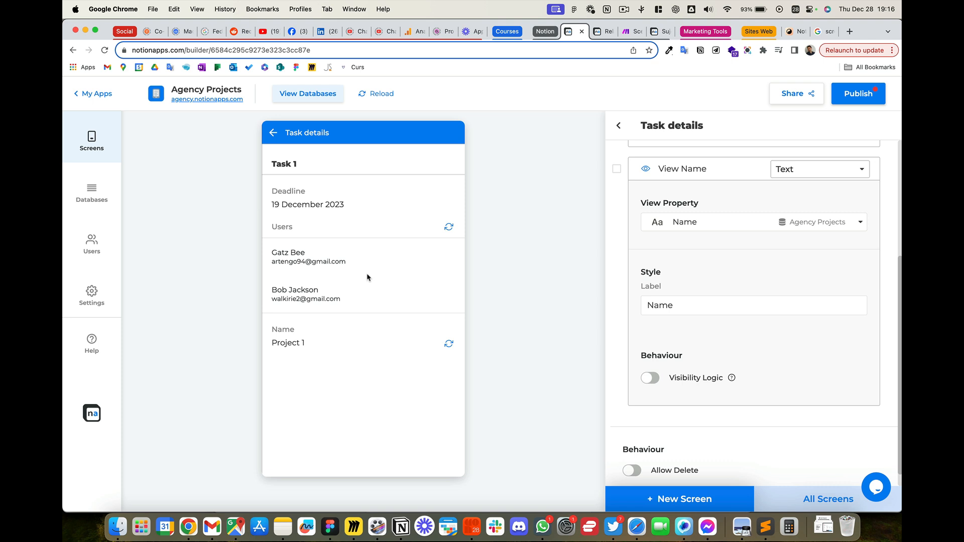
left_click(687, 306)
key("super+a")
type("Project")
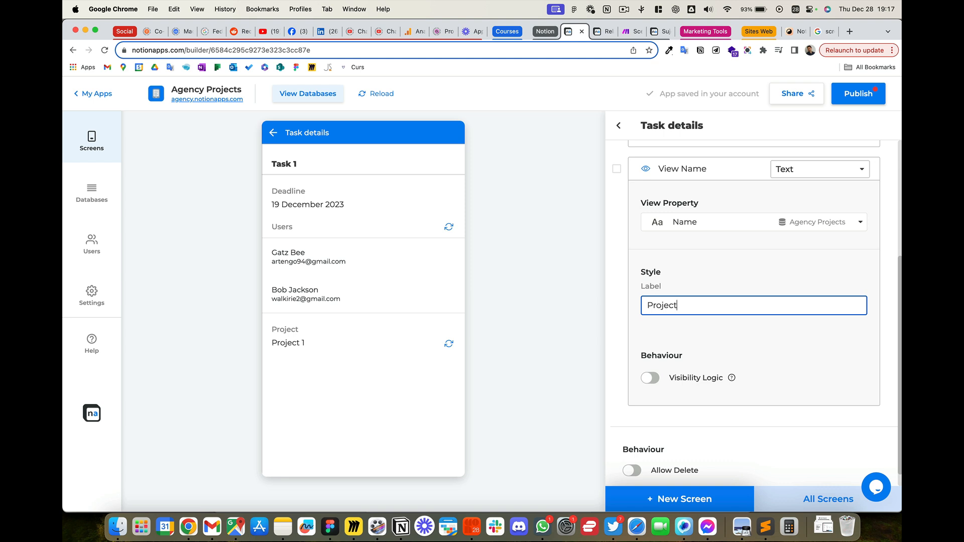
left_click(398, 404)
Step: Move the project's View Name text logic between View Deadline and List Users on the Task details screen
scroll(779, 318, "up", 5)
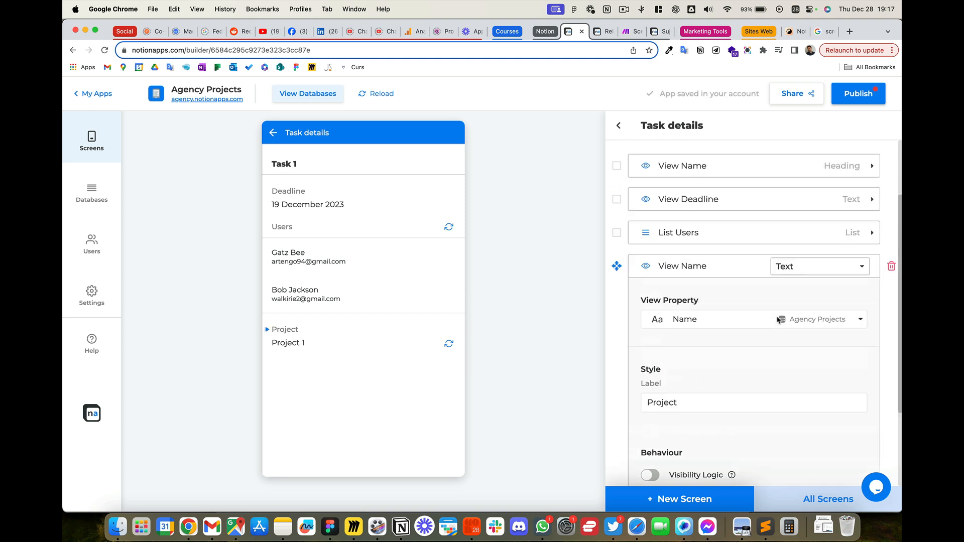
scroll(728, 357, "down", 1)
left_click(734, 323)
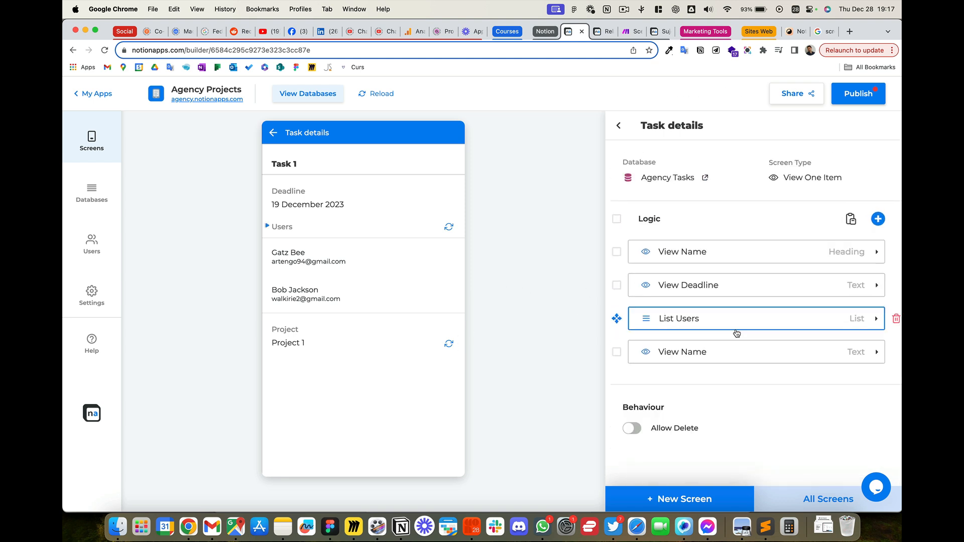
left_click(731, 343)
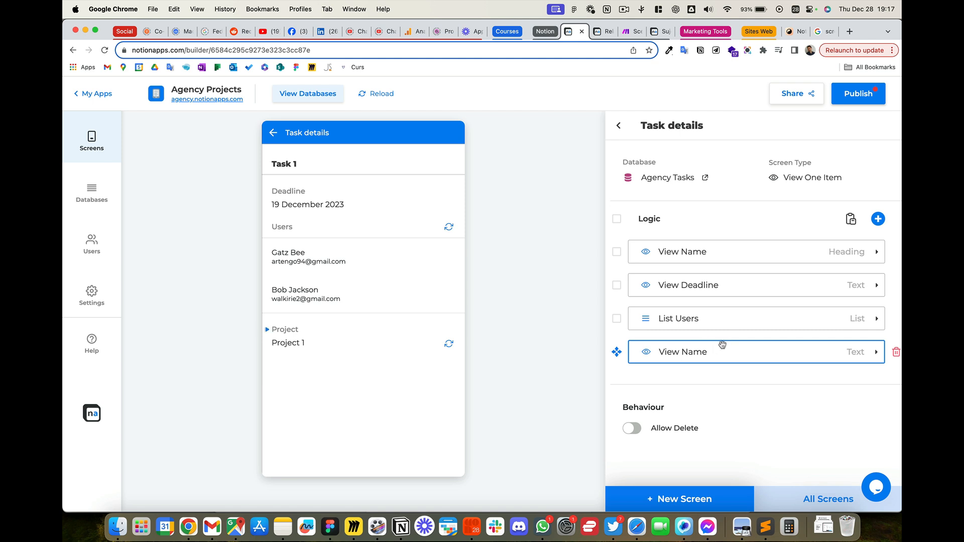
left_click_drag(725, 349, 747, 299)
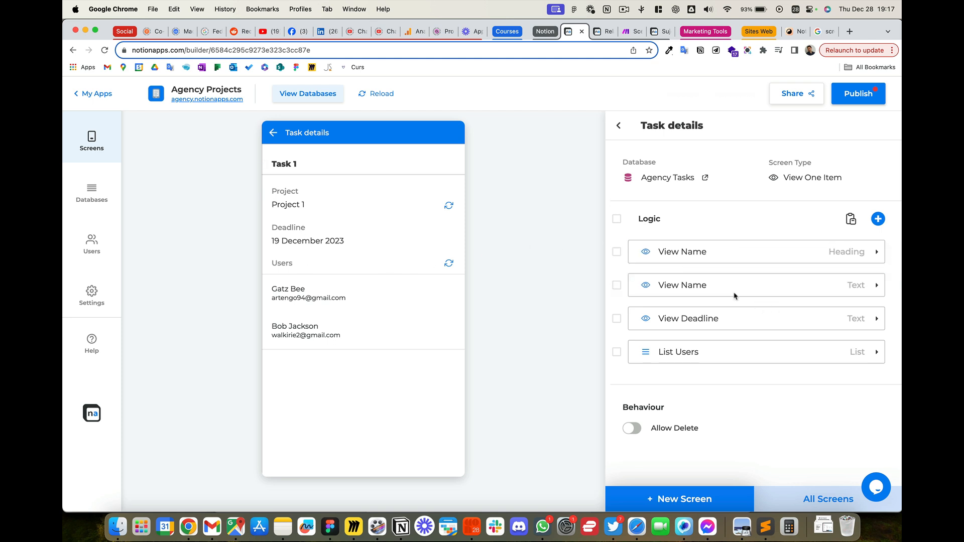
left_click_drag(728, 288, 727, 322)
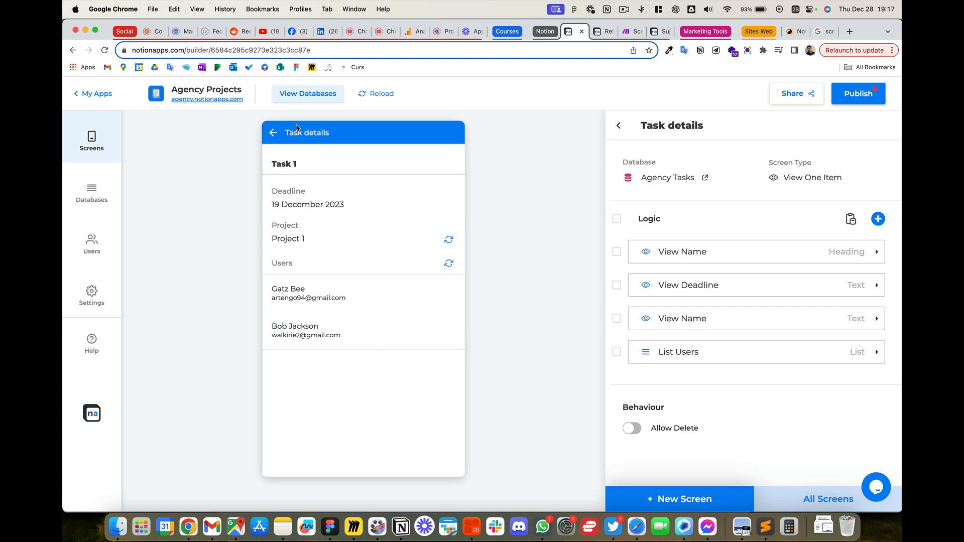
Step: Delete the View Tasks Formula logic from the Project Details screen, and reopen Project 1 from the projects list in the preview
left_click(273, 133)
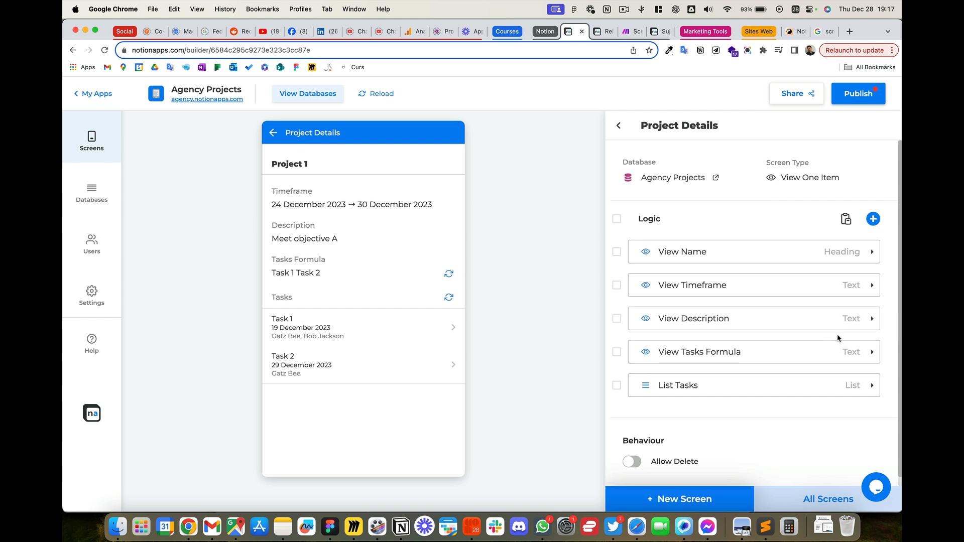
left_click(887, 353)
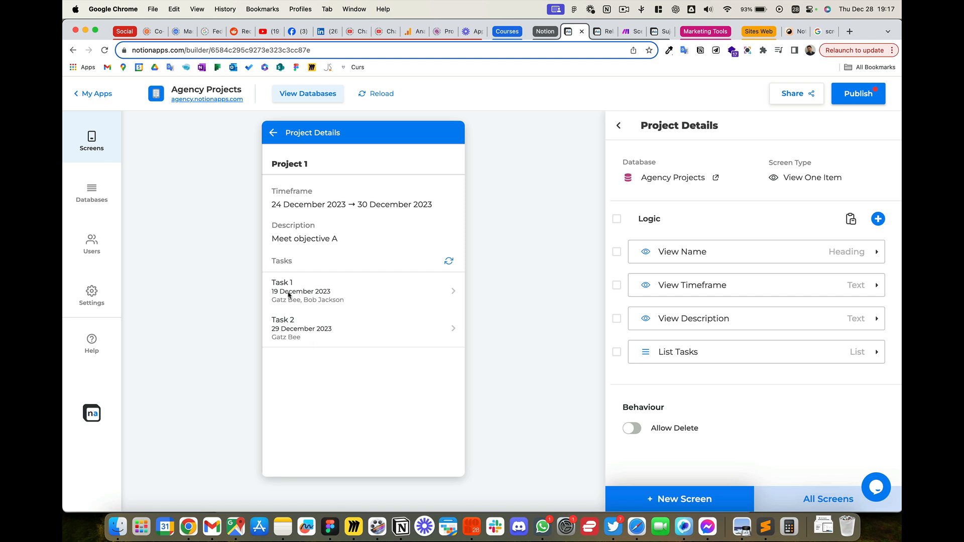
left_click(274, 133)
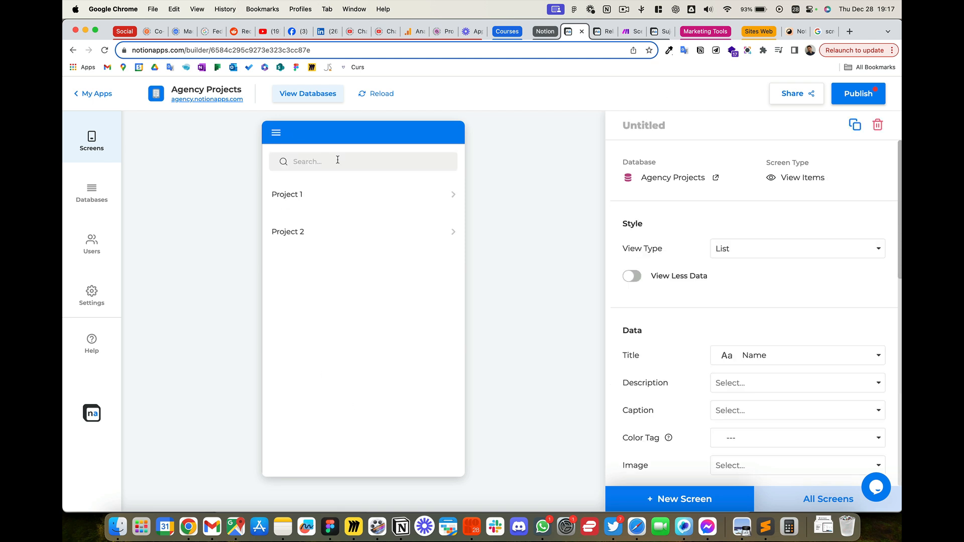
left_click(345, 192)
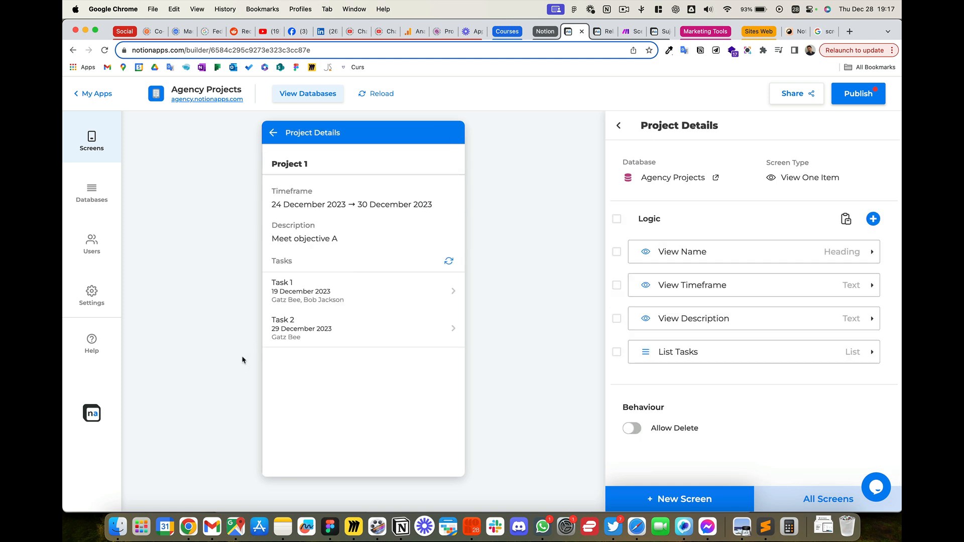
Step: Open Task 1 from Project 1 in the preview to check its details, and return to the projects list
left_click(346, 297)
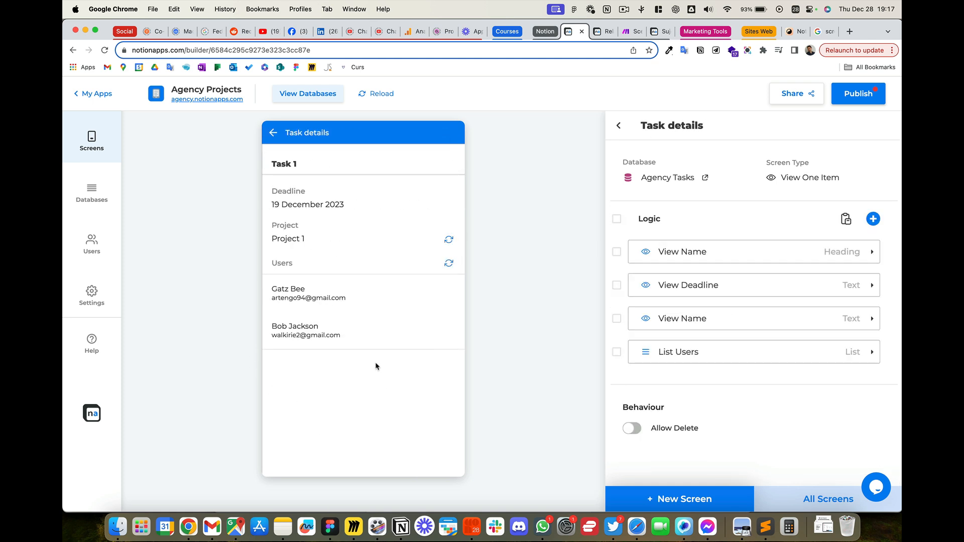
left_click(273, 132)
left_click(275, 134)
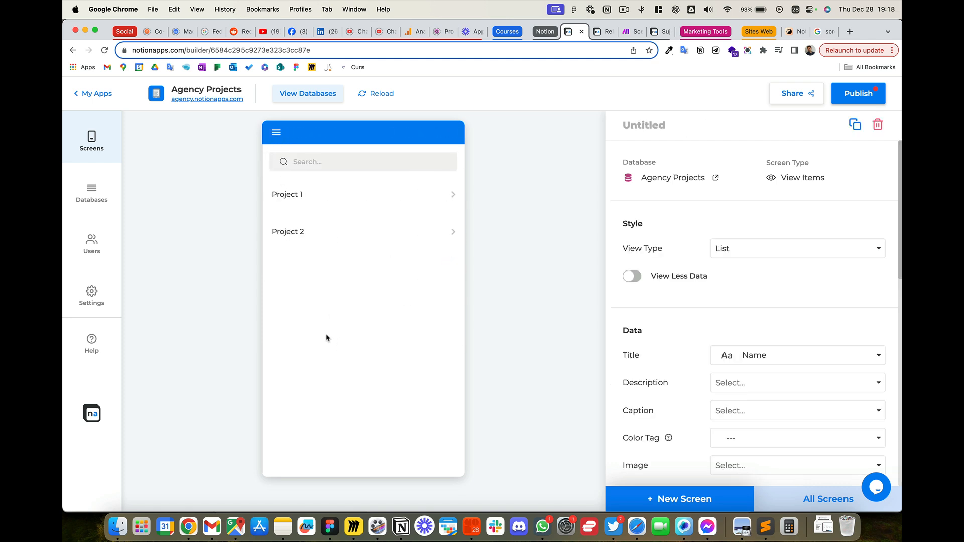
Step: Title the Agency Projects list screen "Projects List"
left_click(710, 124)
type("Project")
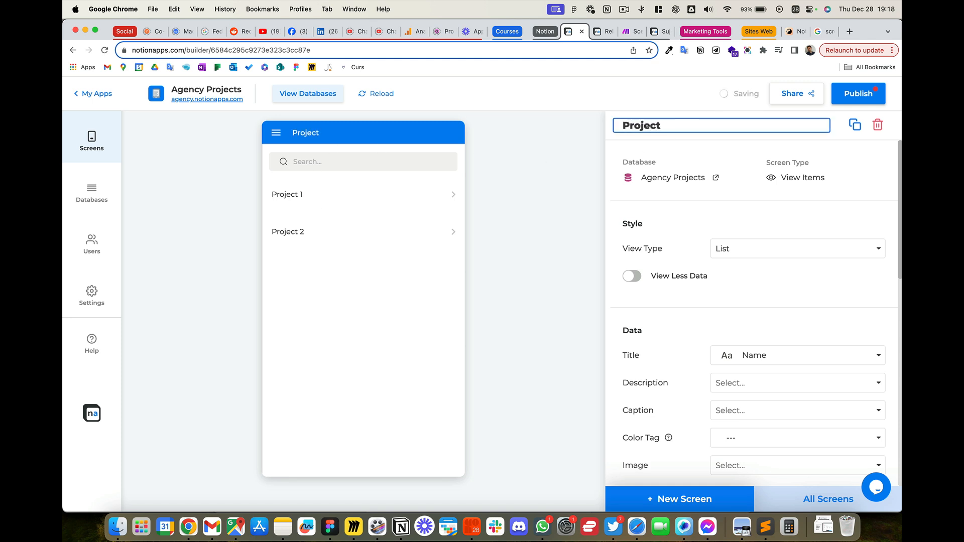
type("s List")
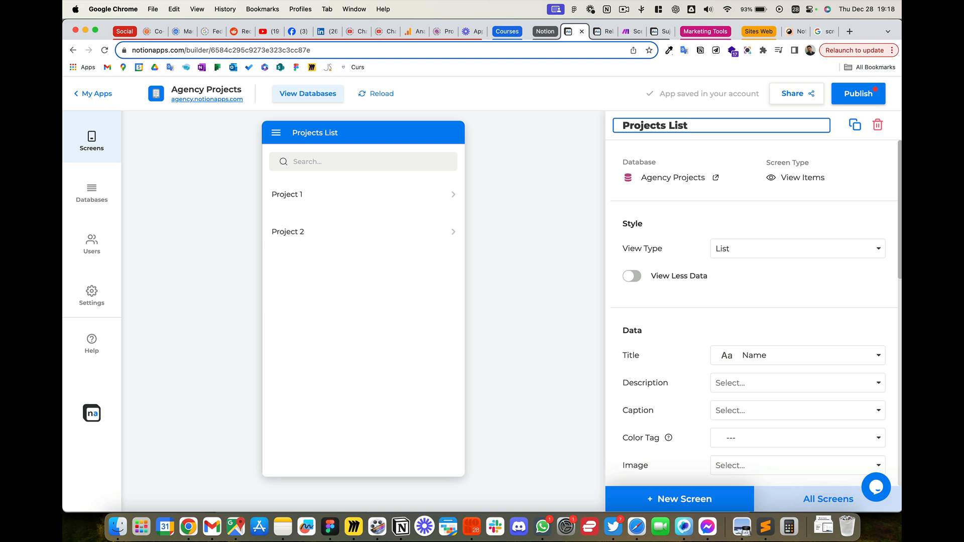
left_click(426, 297)
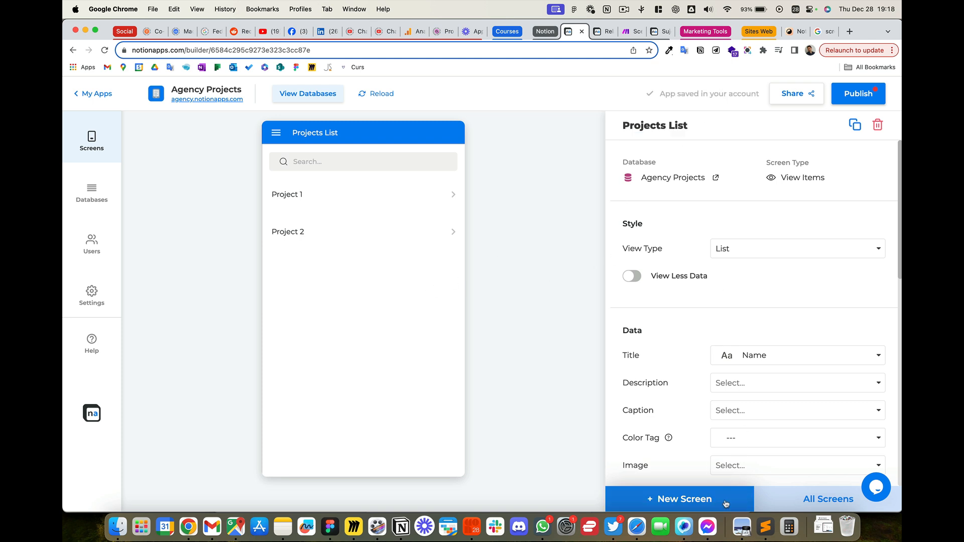
Step: Create a new View Items screen based on the Agency Tasks database
left_click(805, 498)
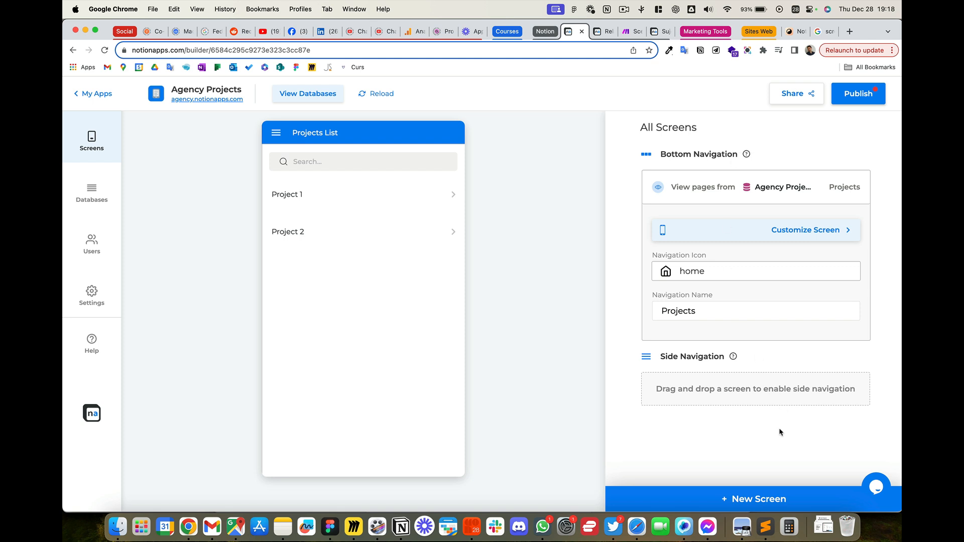
left_click(765, 498)
left_click(278, 232)
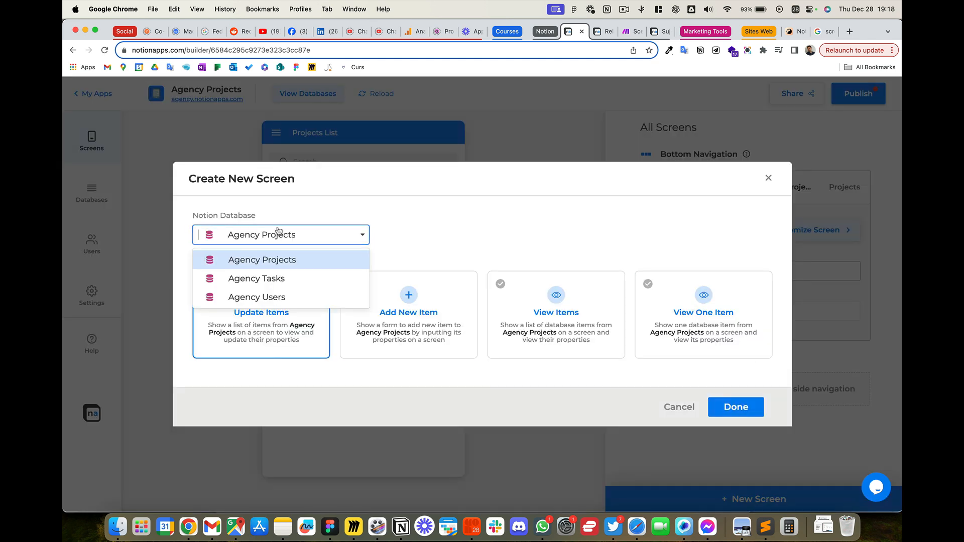
left_click(287, 278)
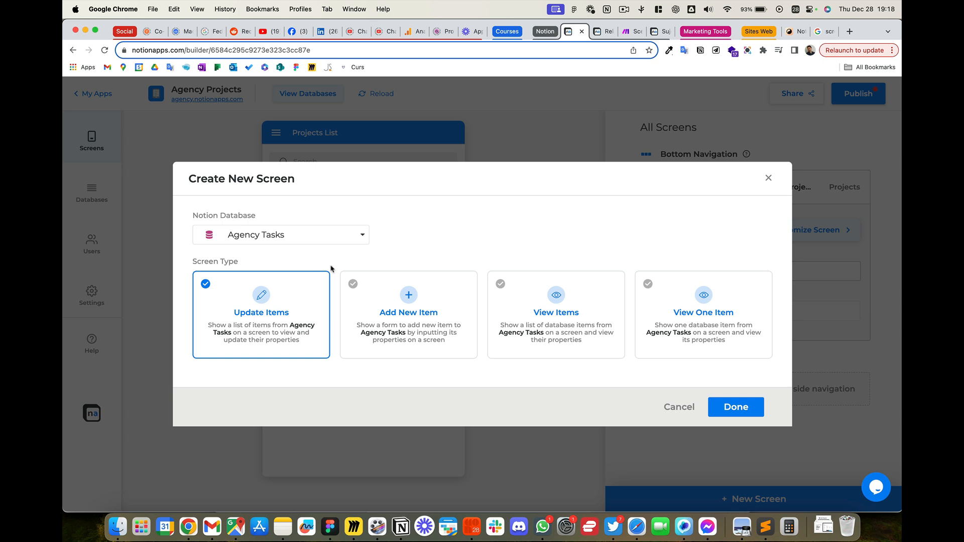
left_click(533, 351)
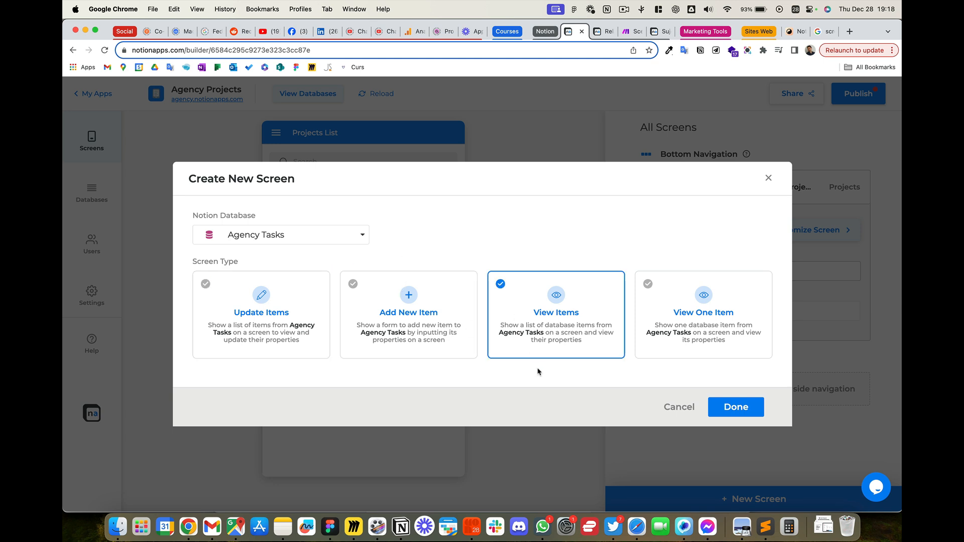
left_click(734, 408)
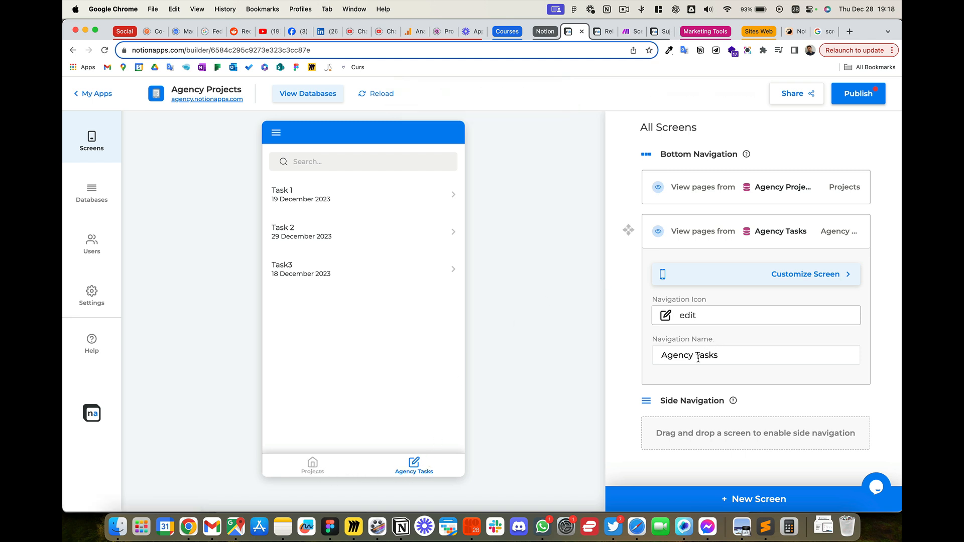
Step: Set the Agency Tasks screen's navigation name to "Tasks" and its navigation icon to check-circle
left_click_drag(697, 356, 653, 352)
key("BackSpace")
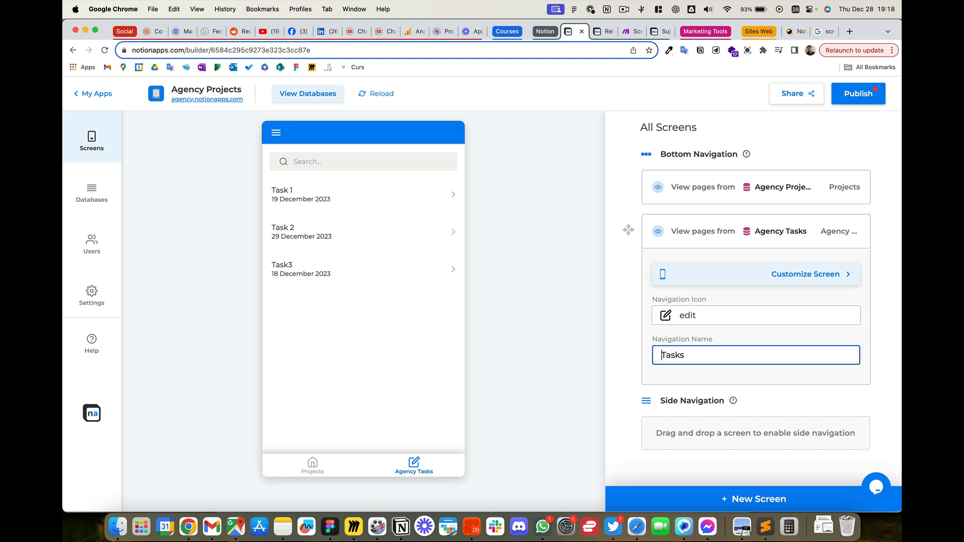
left_click(718, 317)
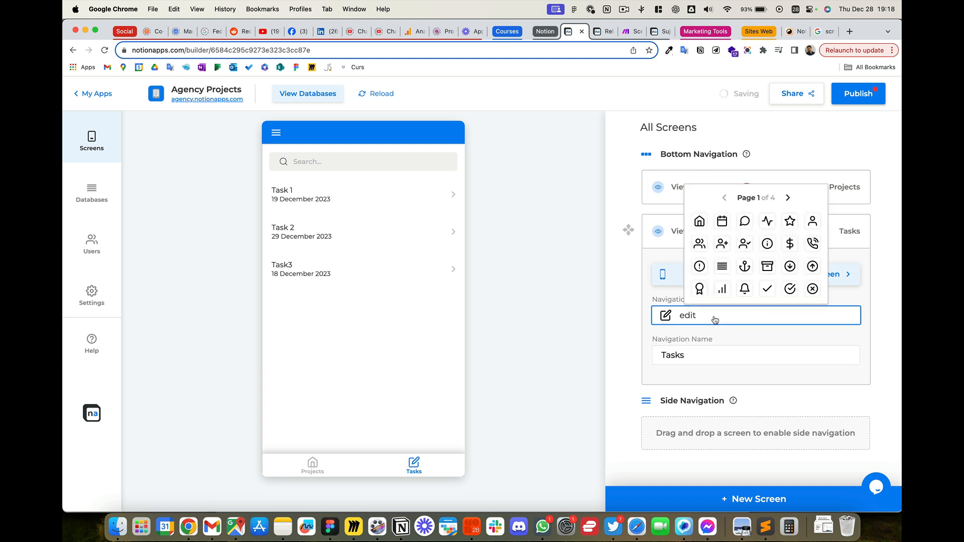
left_click(789, 289)
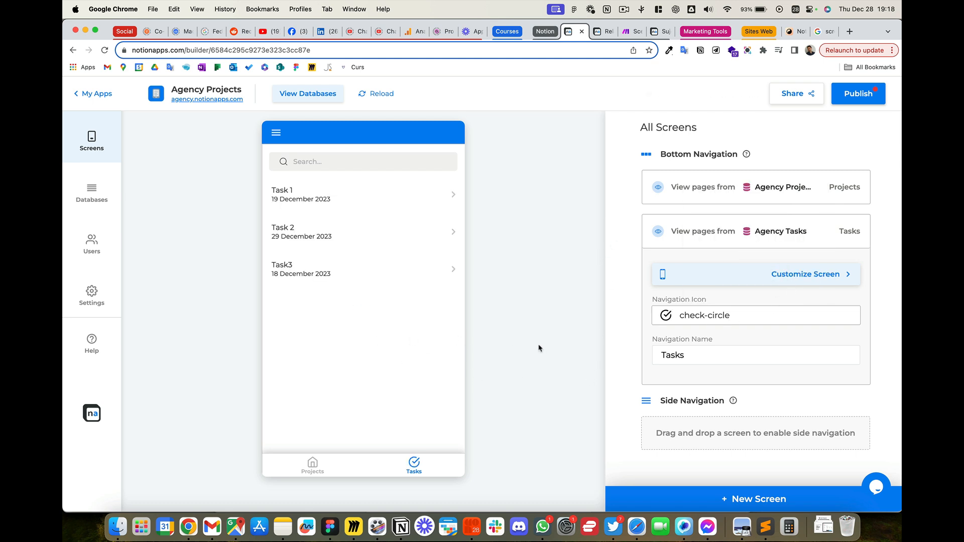
Step: Set the Caption of the Agency Tasks list screen to Name from the Projects relation
left_click(814, 280)
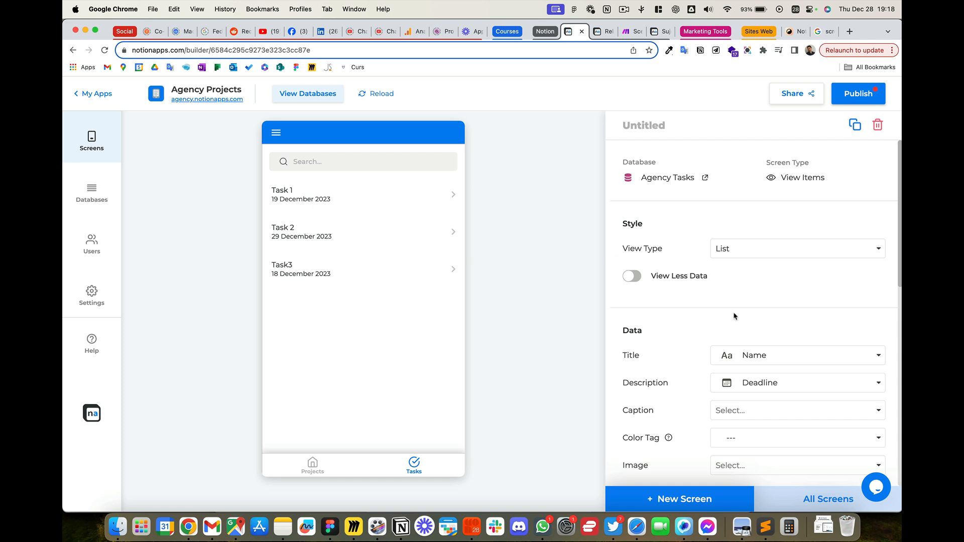
scroll(753, 316, "down", 3)
left_click(784, 311)
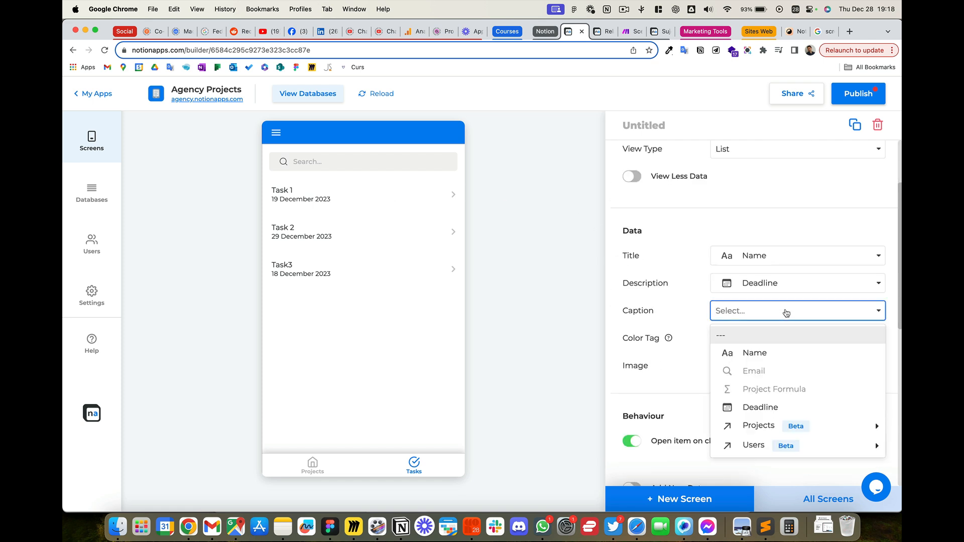
right_click(845, 430)
left_click(714, 403)
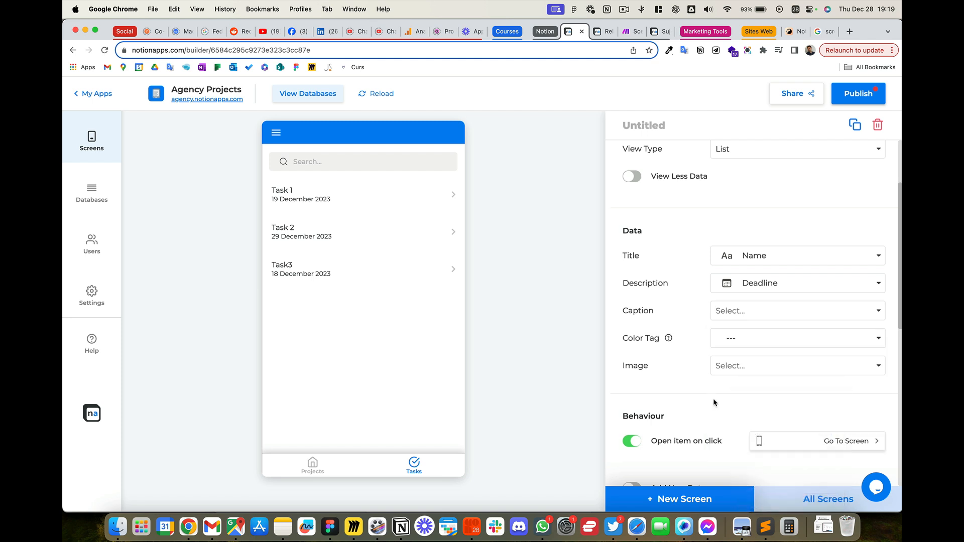
left_click(784, 315)
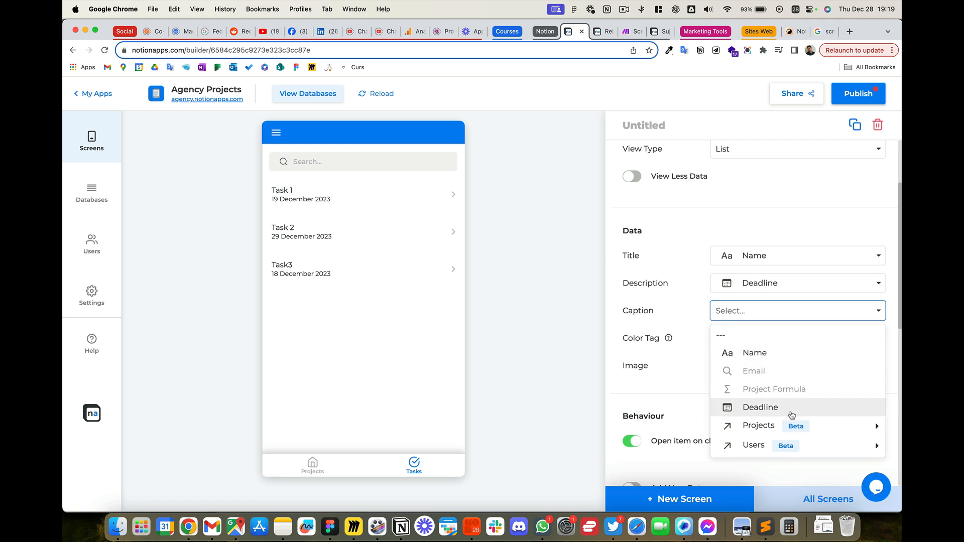
left_click(788, 425)
left_click(781, 363)
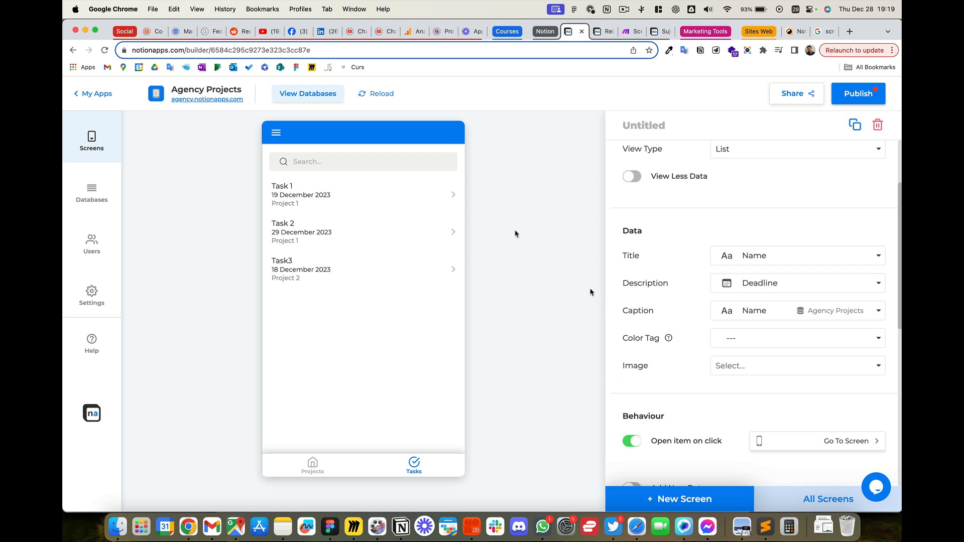
Step: Open Task 1 from the tasks list and delete the View Email, View Project Formula and List Projects logic from its screen
left_click(373, 193)
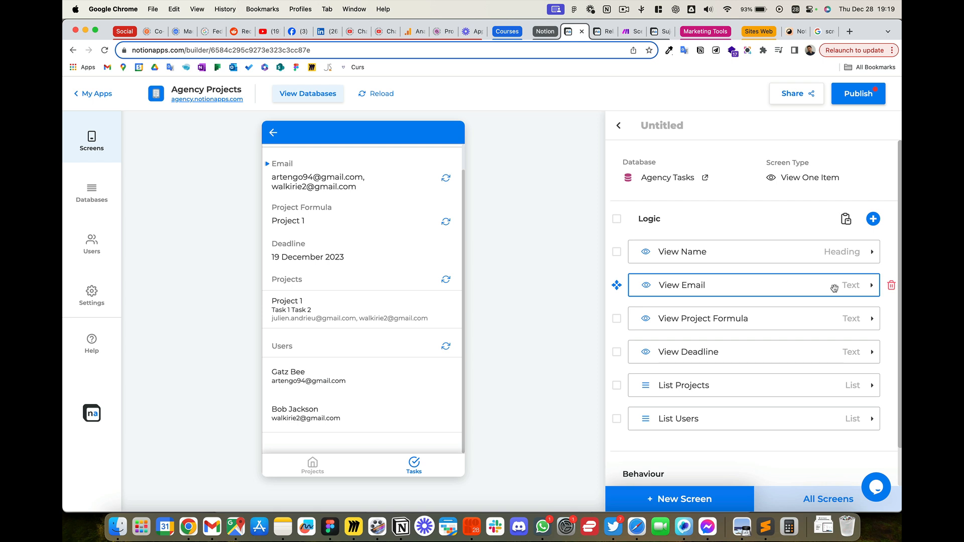
left_click(891, 286)
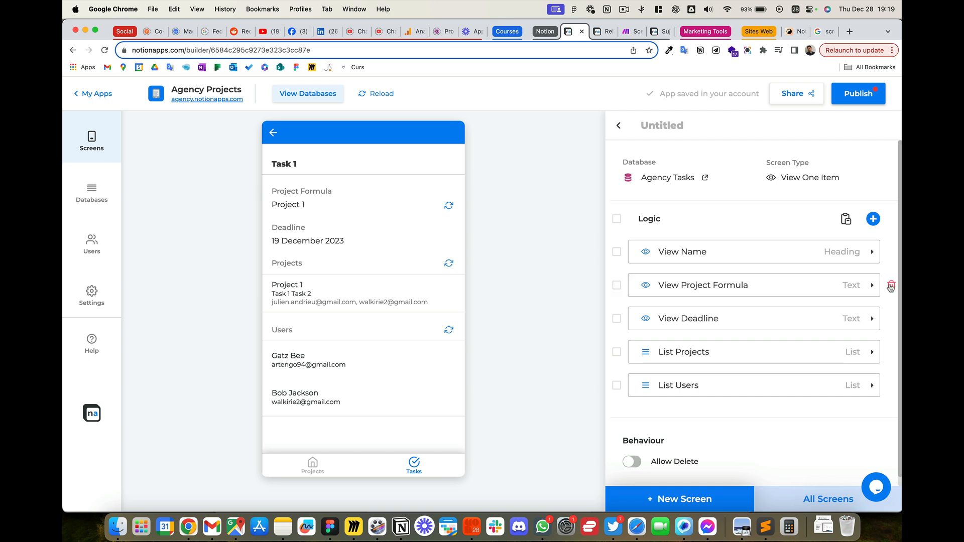
left_click(891, 285)
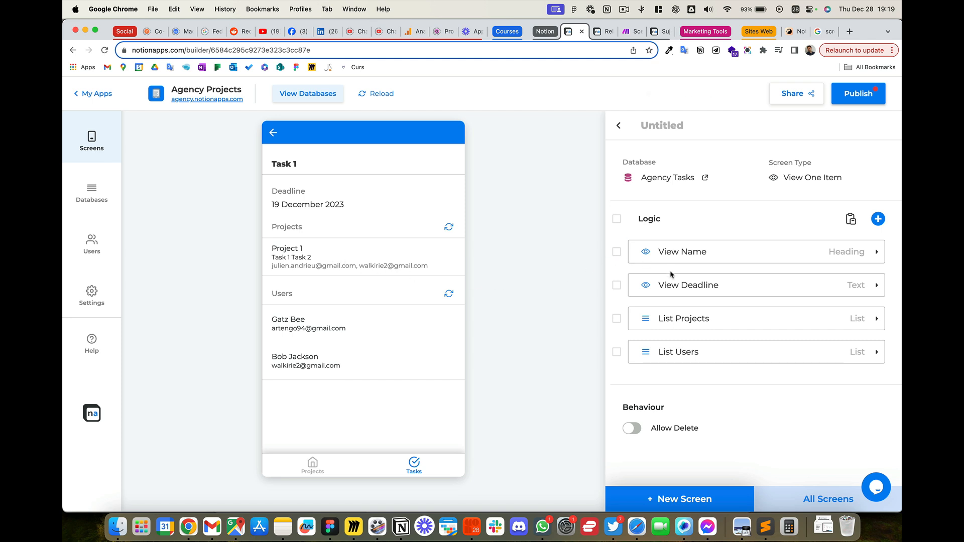
left_click(700, 315)
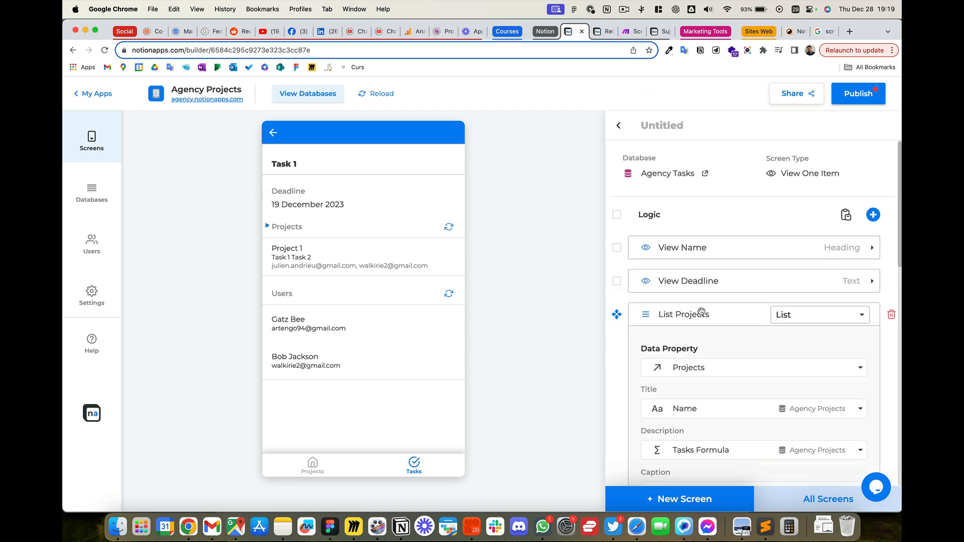
scroll(767, 260, "up", 2)
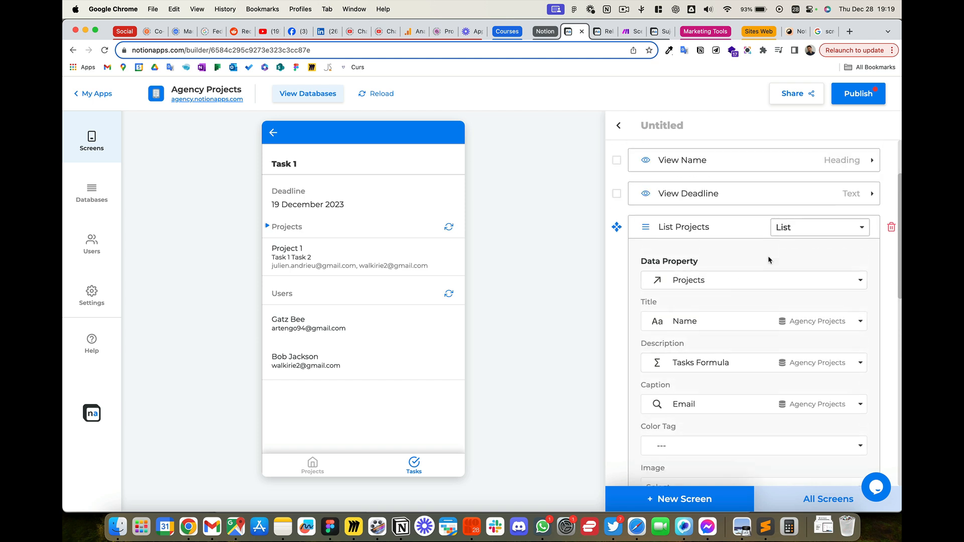
left_click(892, 228)
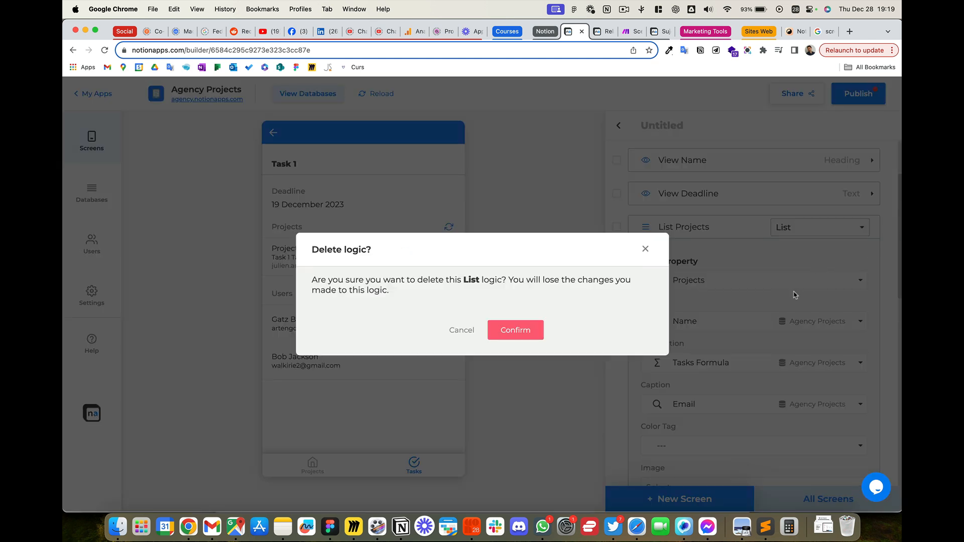
left_click(527, 331)
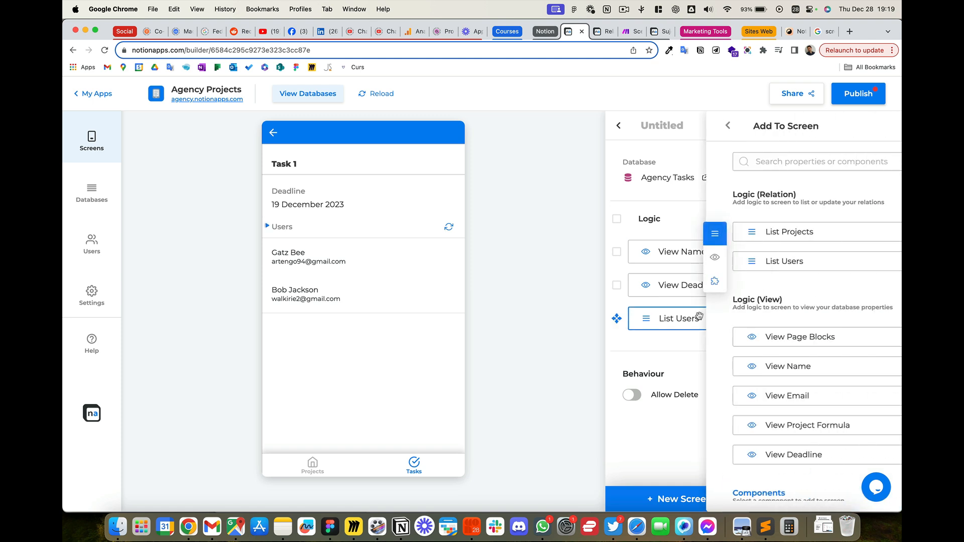
Step: Add a Text component to the Task 1 screen, showing Name from the Projects relation with the label "Project"
scroll(700, 319, "down", 4)
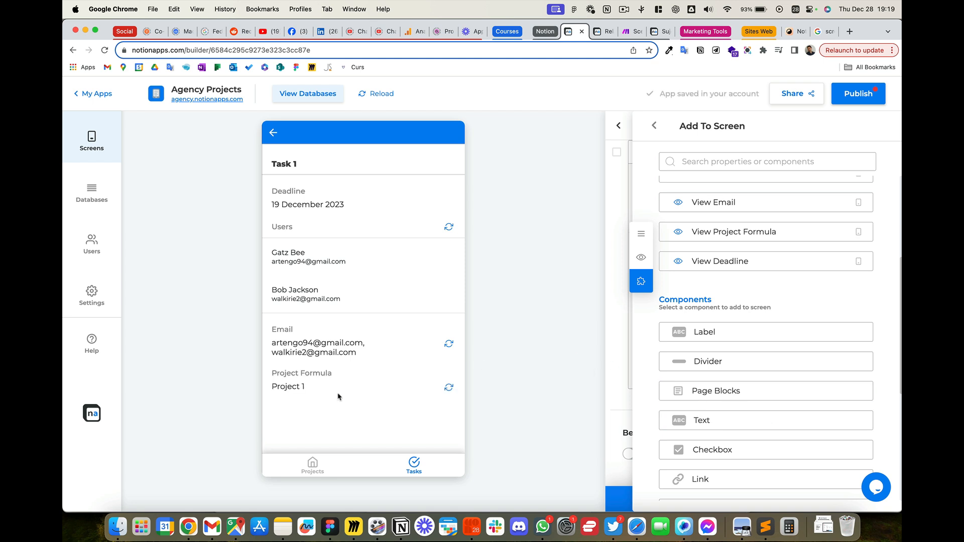
left_click(365, 394)
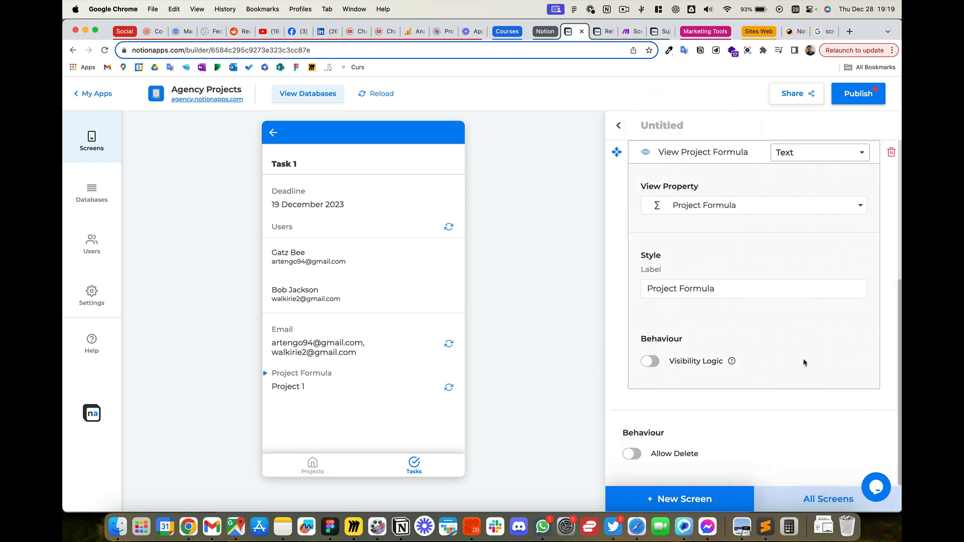
left_click(795, 205)
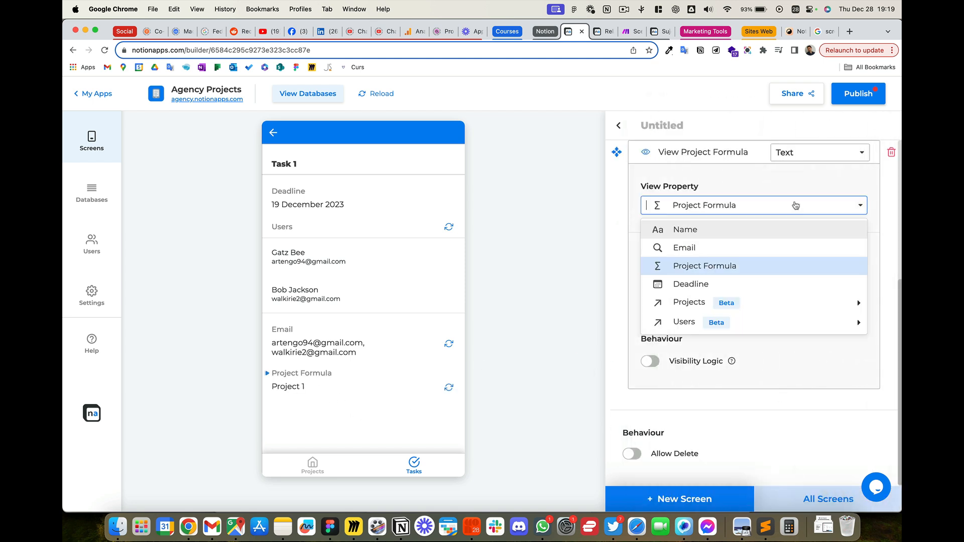
left_click(760, 303)
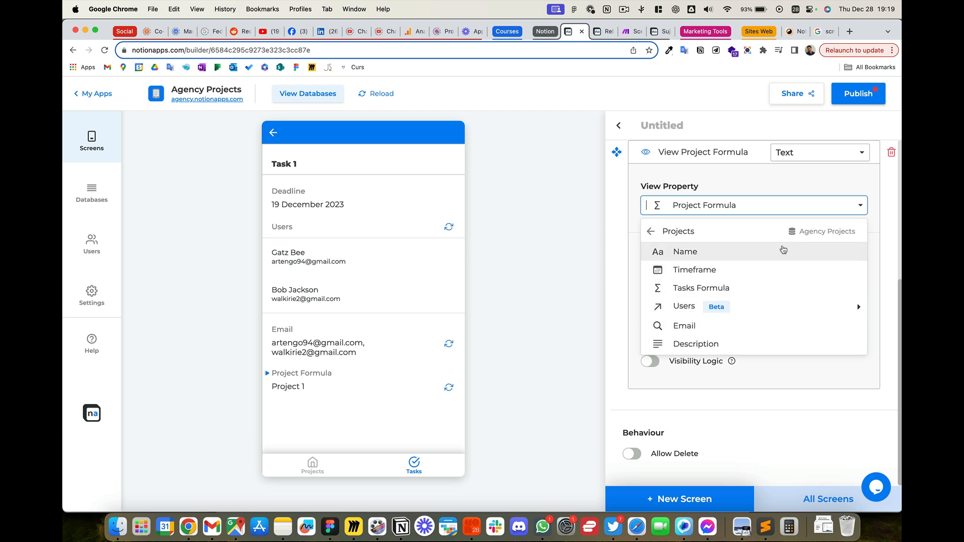
left_click(713, 251)
left_click_drag(691, 286, 639, 285)
type("Project")
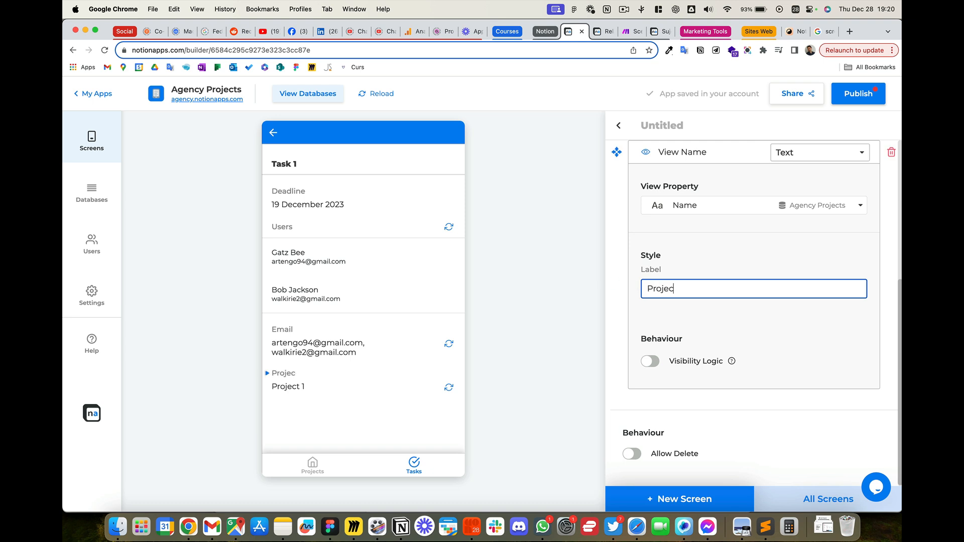
left_click(782, 327)
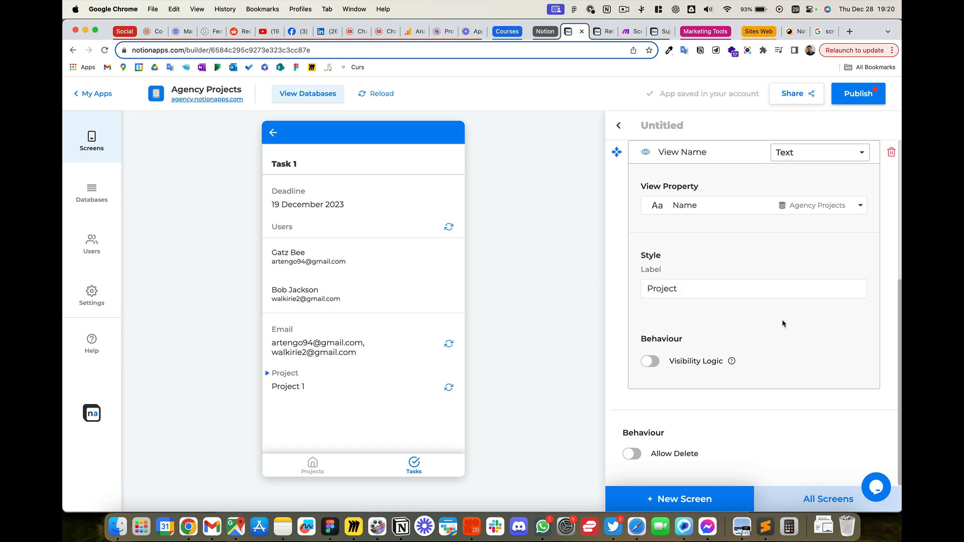
Step: Move the project's View Name text logic between View Deadline and List Users, and delete the View Email logic
left_click(753, 153)
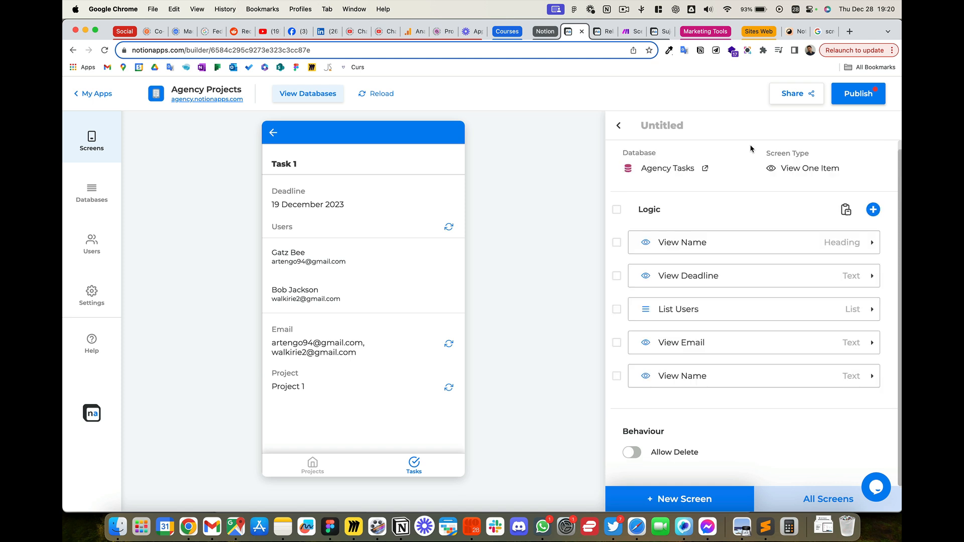
left_click_drag(721, 364, 729, 298)
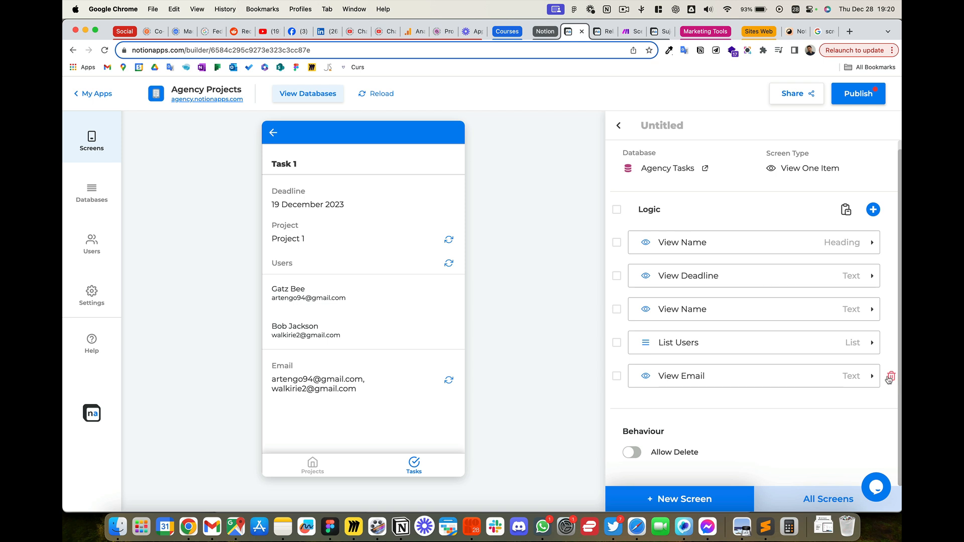
left_click(890, 377)
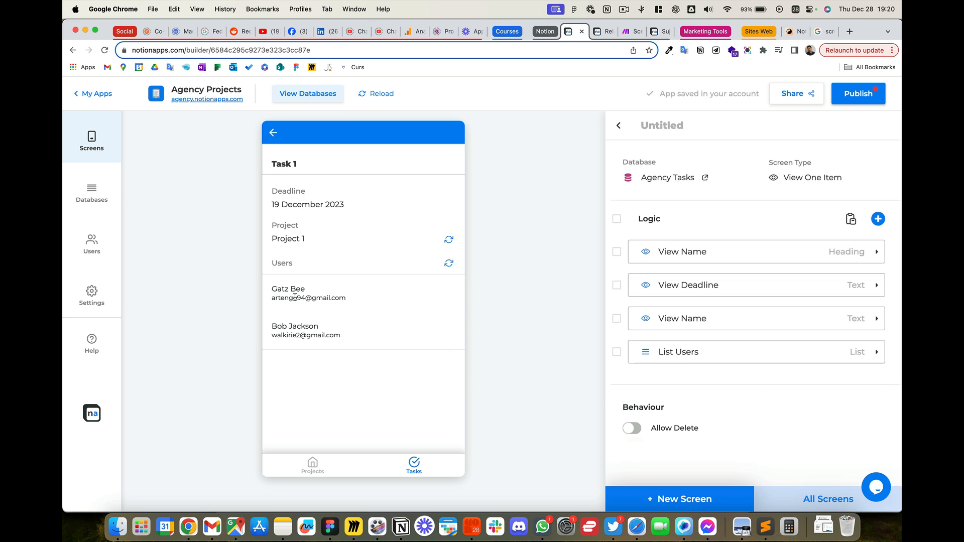
Step: Change the label of the List Users logic on the Task 1 screen to "Assign to"
left_click(796, 354)
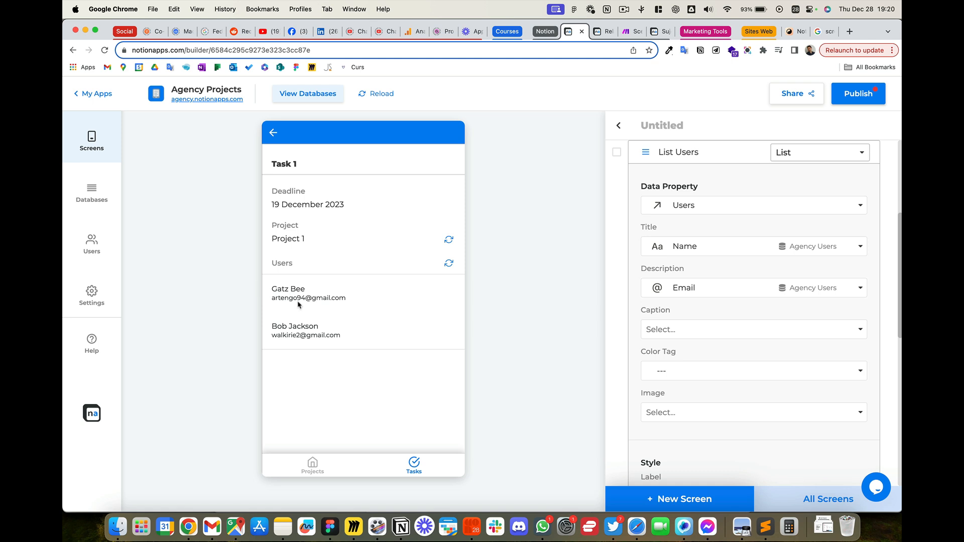
scroll(707, 329, "down", 5)
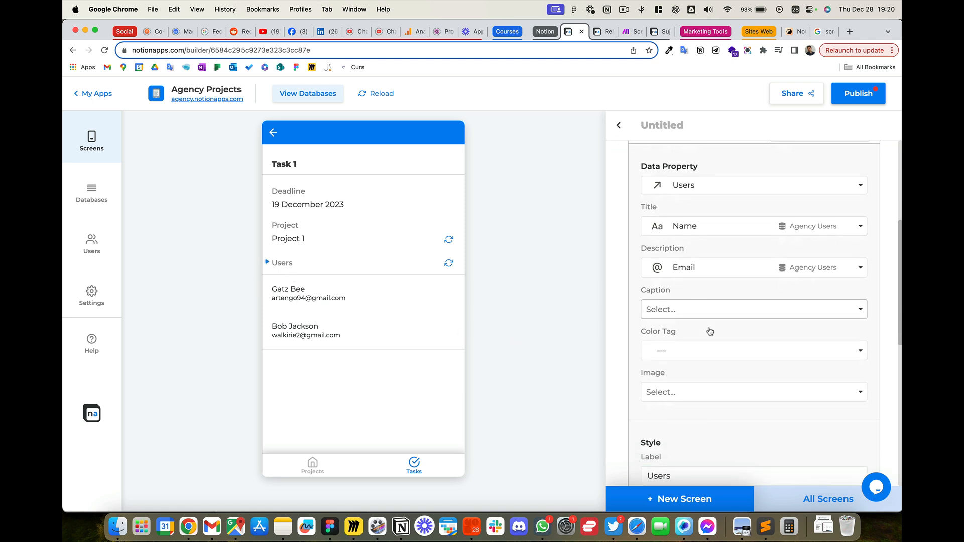
scroll(710, 331, "down", 3)
left_click_drag(691, 311, 621, 305)
type("As")
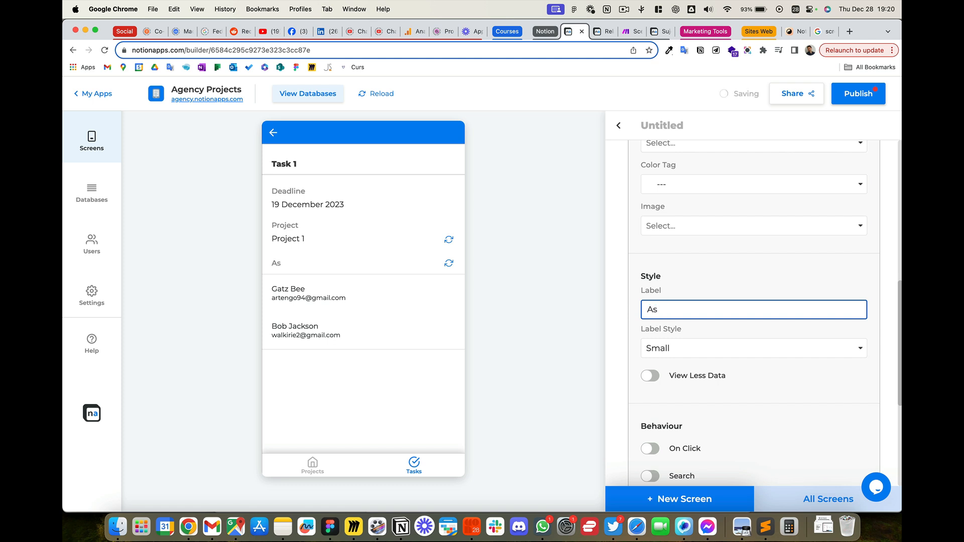
type("sign to")
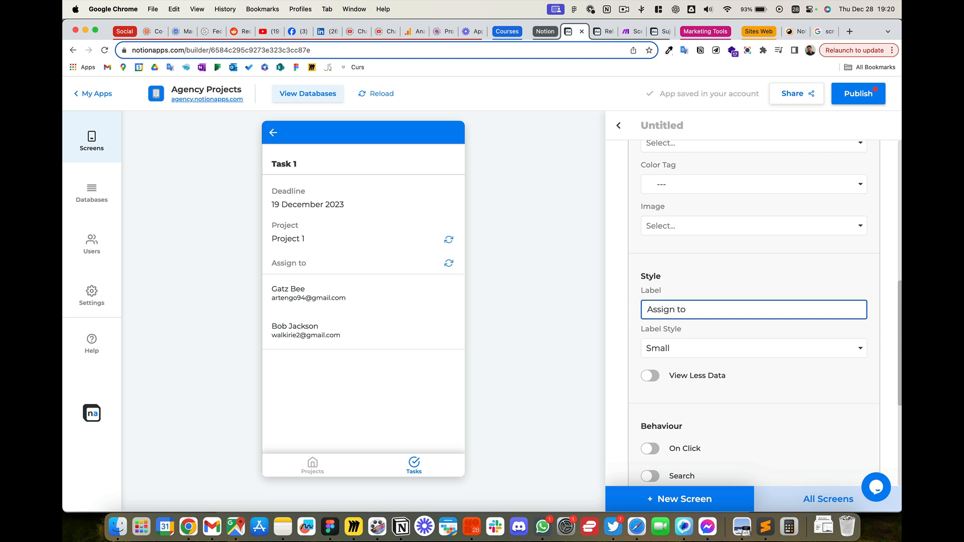
left_click(406, 391)
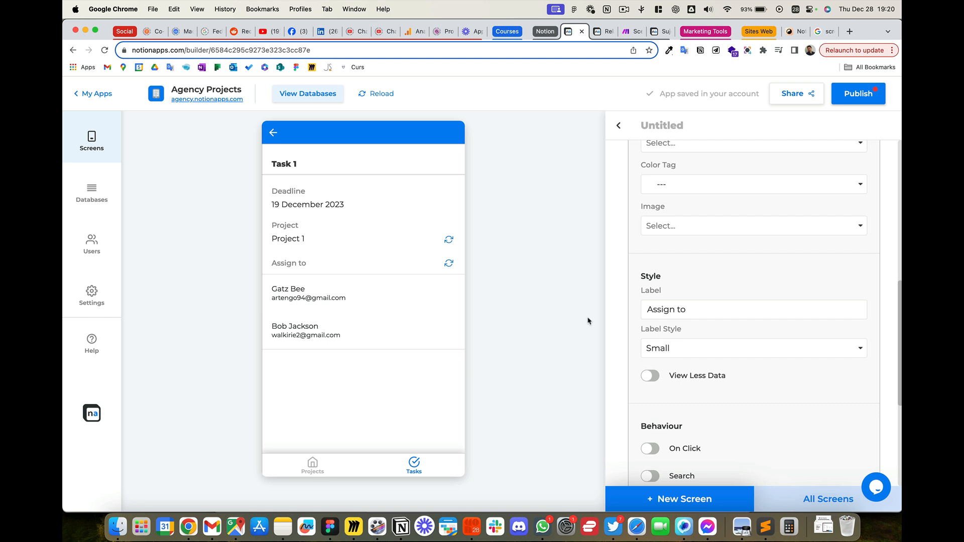
scroll(780, 292, "down", 4)
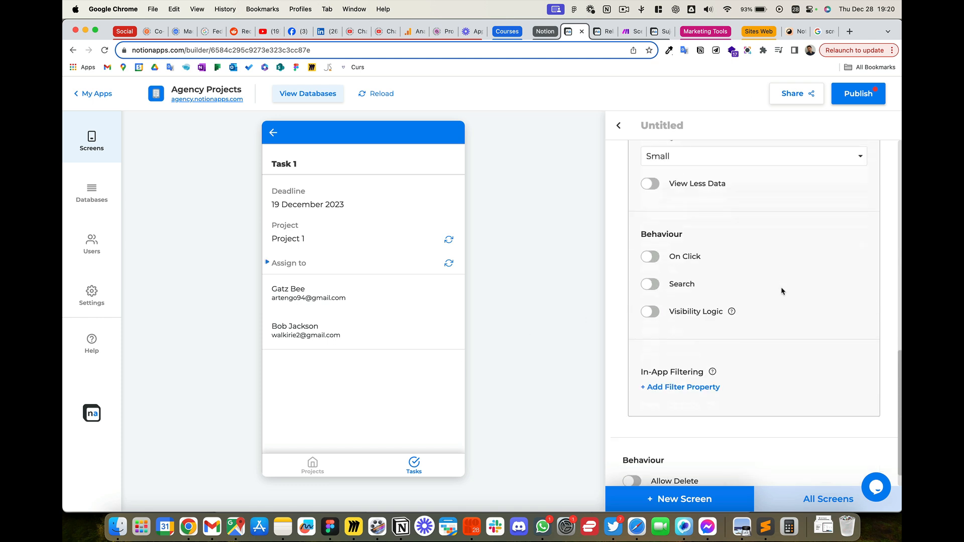
scroll(791, 257, "up", 1)
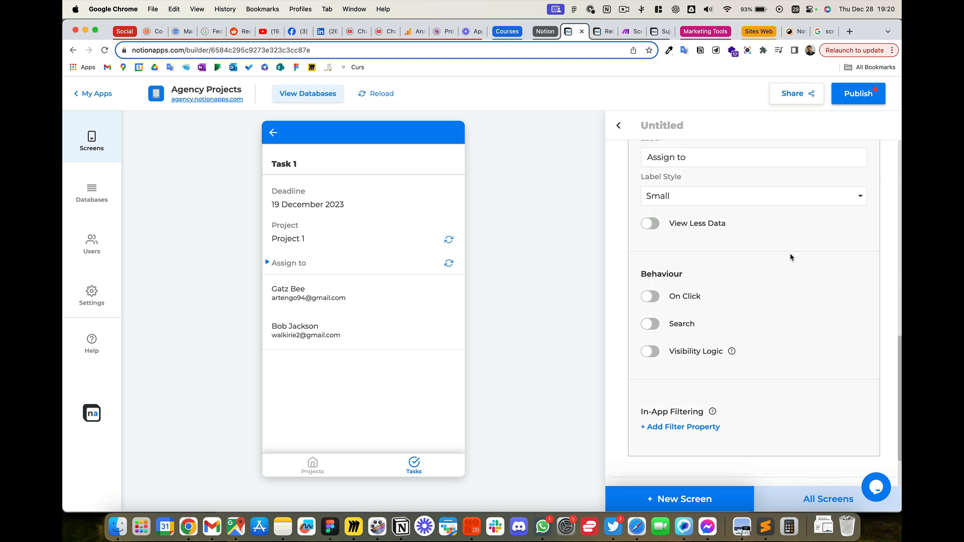
scroll(745, 292, "down", 1)
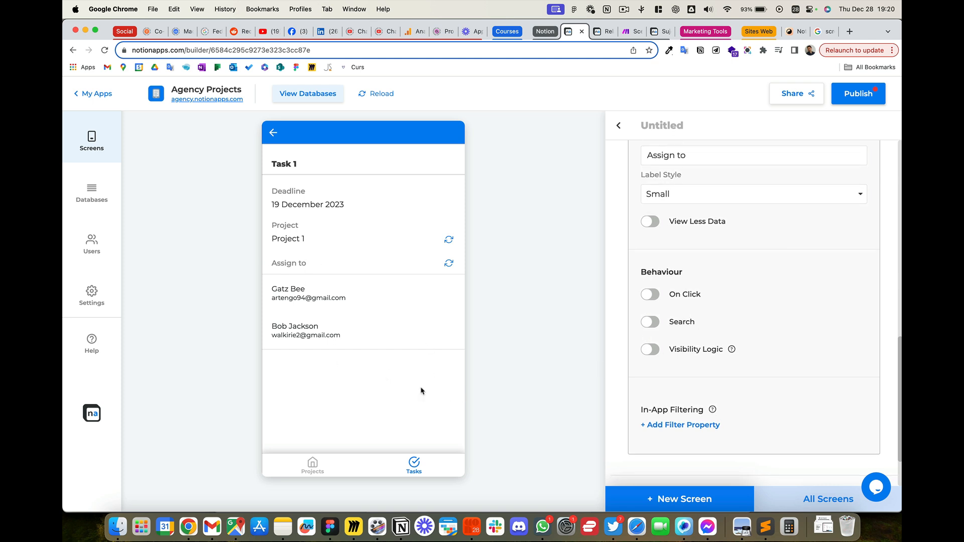
Step: Go back to the tasks list and open Task 2 to check its deadline, project and assigned users, returning to the list
left_click(273, 134)
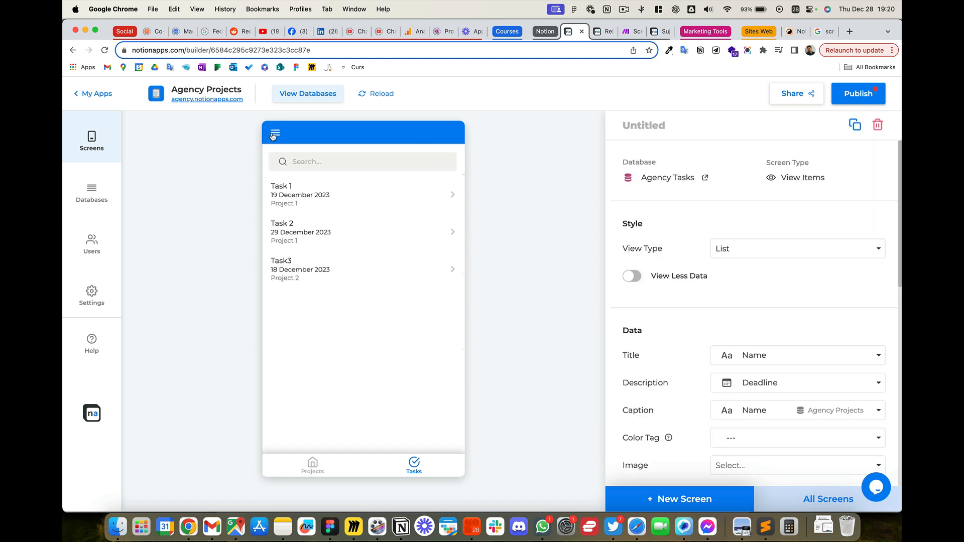
left_click(306, 225)
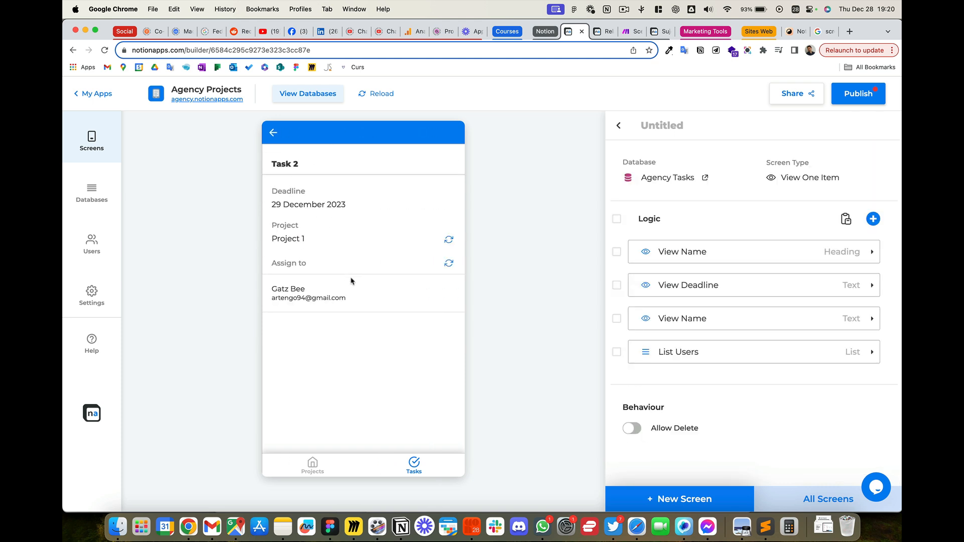
left_click(275, 136)
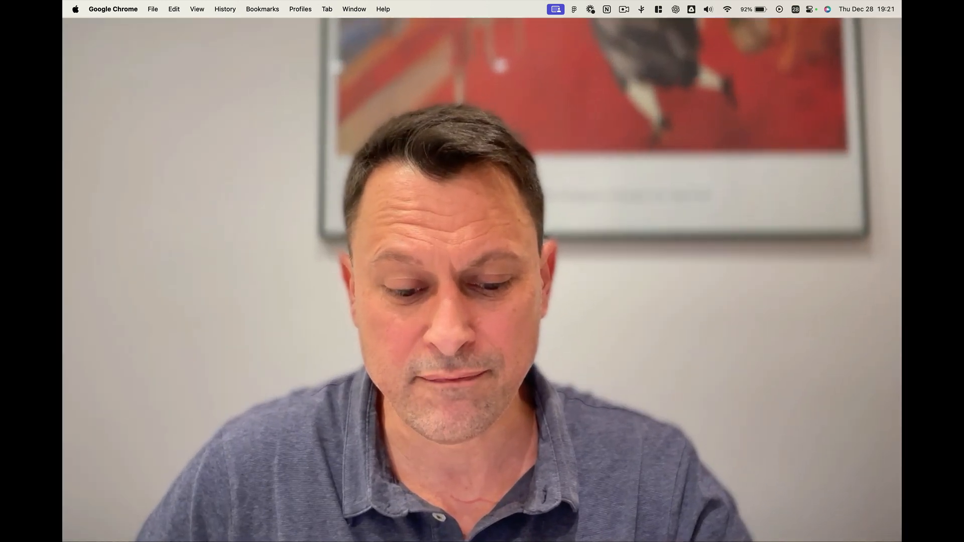